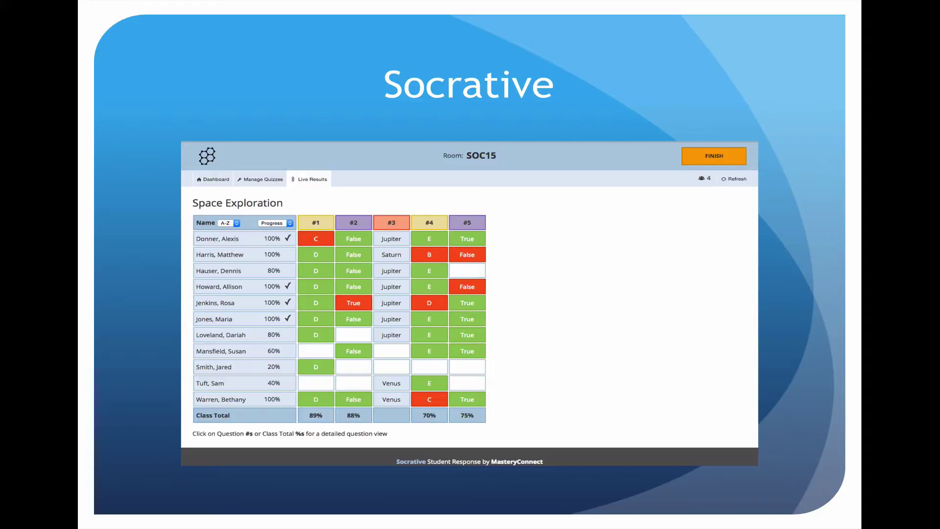
Open the Astronomy quiz from the saved quizzes list for editing
key(super+Tab)
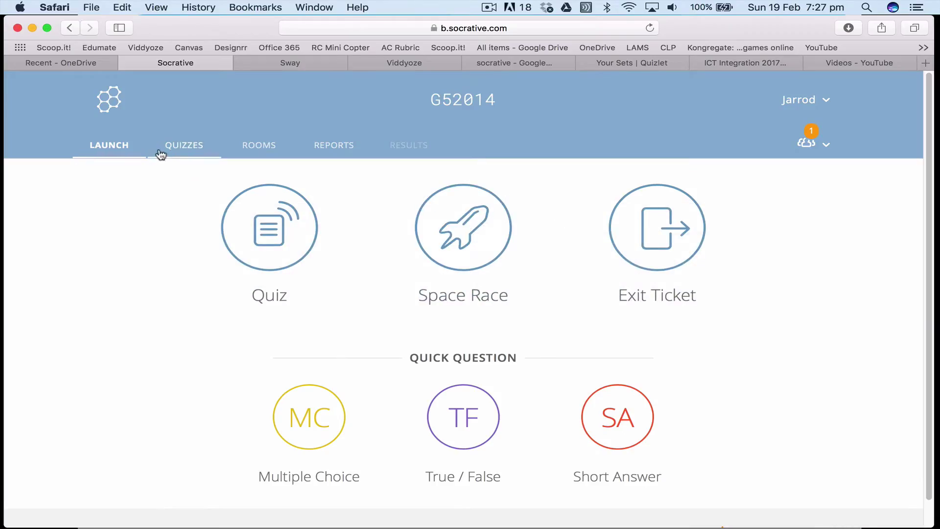
click(174, 147)
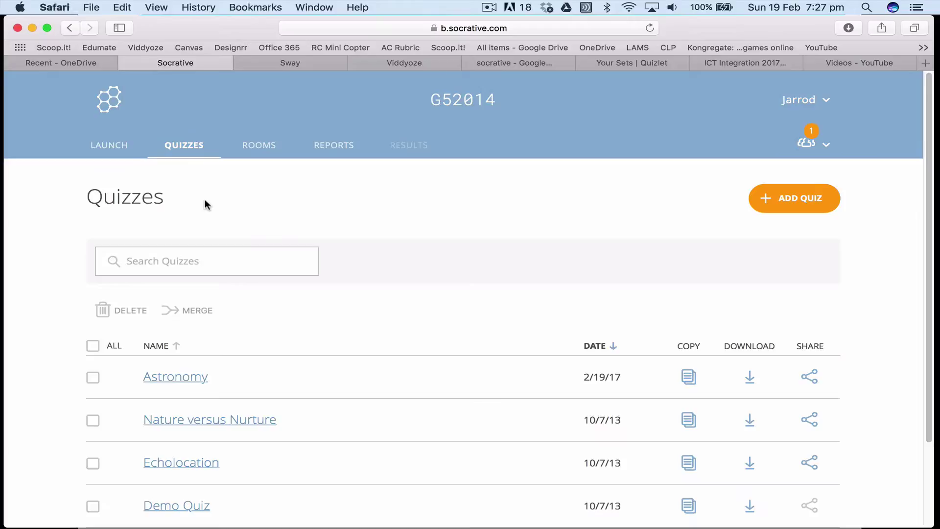
scroll(307, 258, down, 1)
click(186, 359)
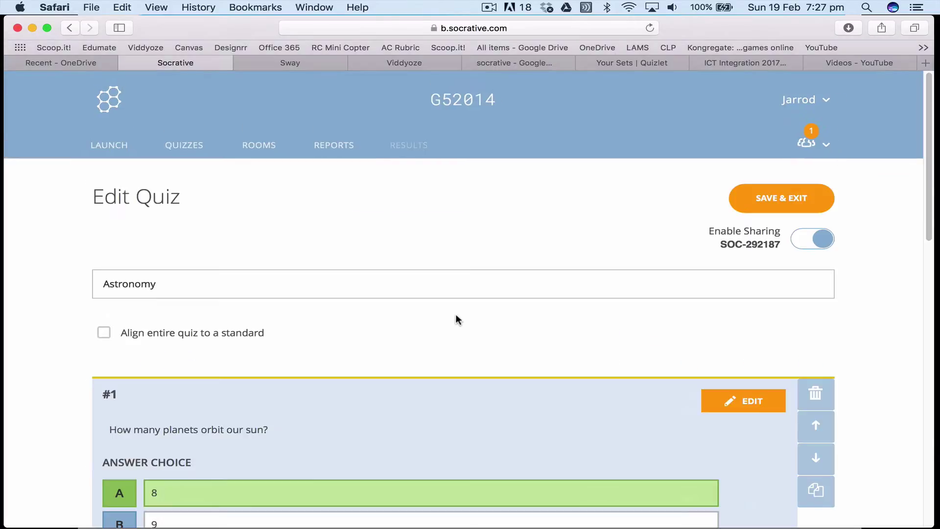
scroll(452, 312, down, 3)
scroll(452, 317, down, 2)
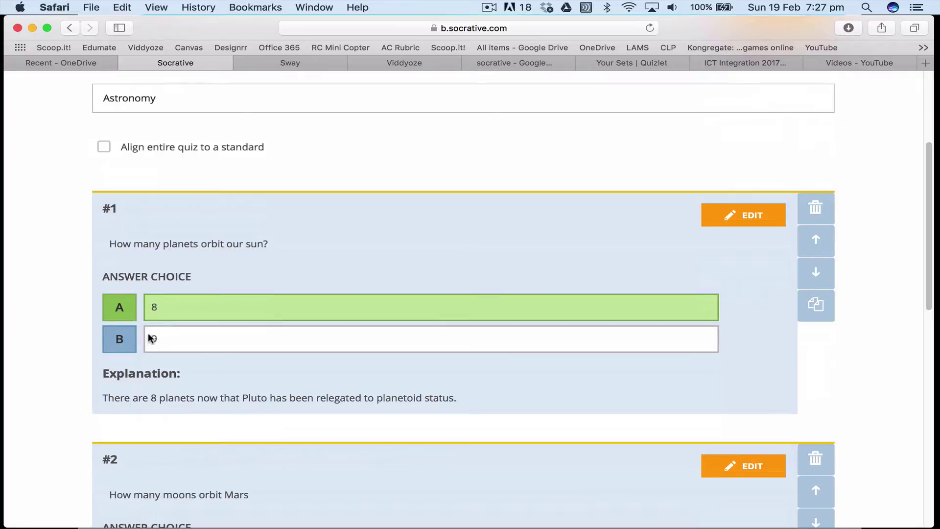
Add answer choices 7 and 10 to question #1 and save the question
click(768, 215)
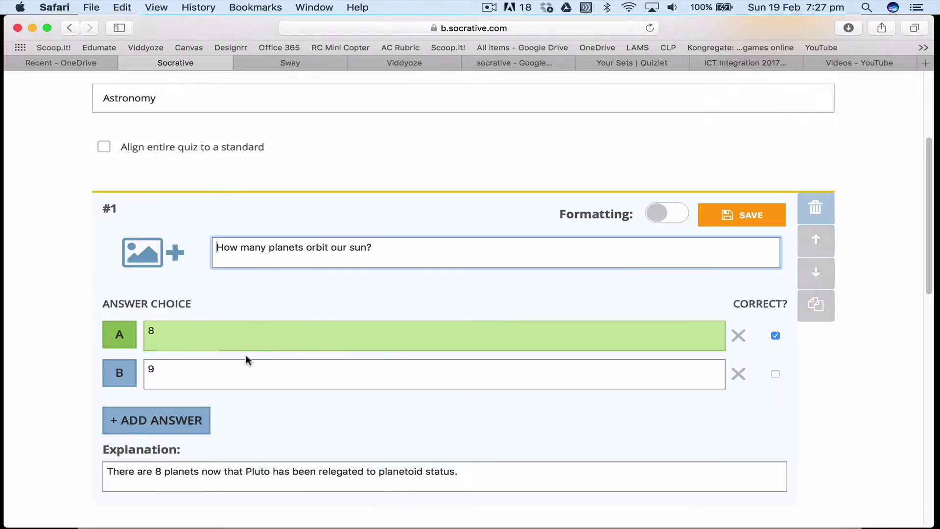
click(189, 419)
click(225, 413)
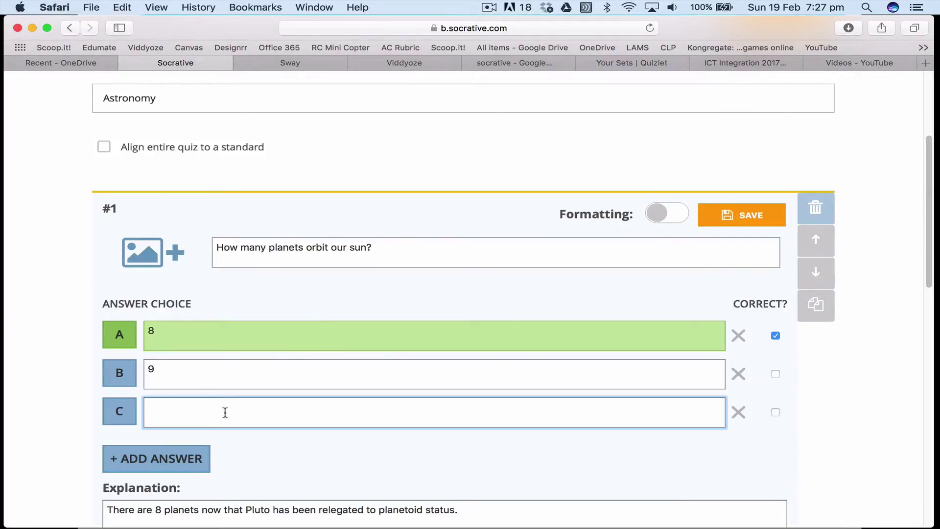
text(7)
click(161, 459)
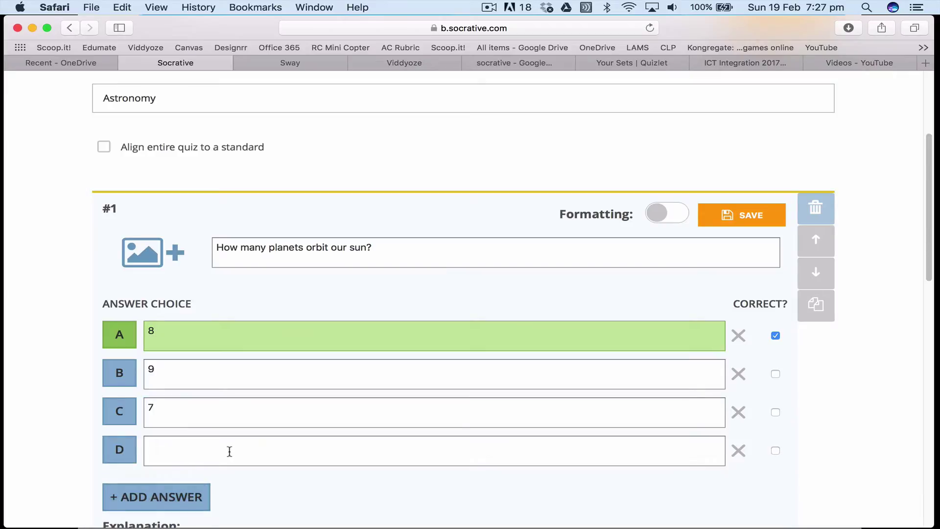
click(230, 451)
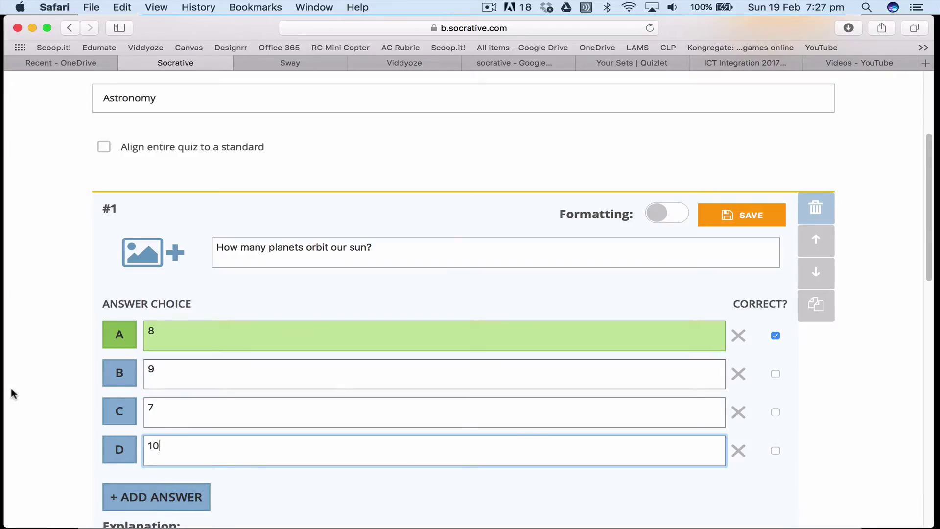
click(71, 388)
scroll(568, 347, down, 5)
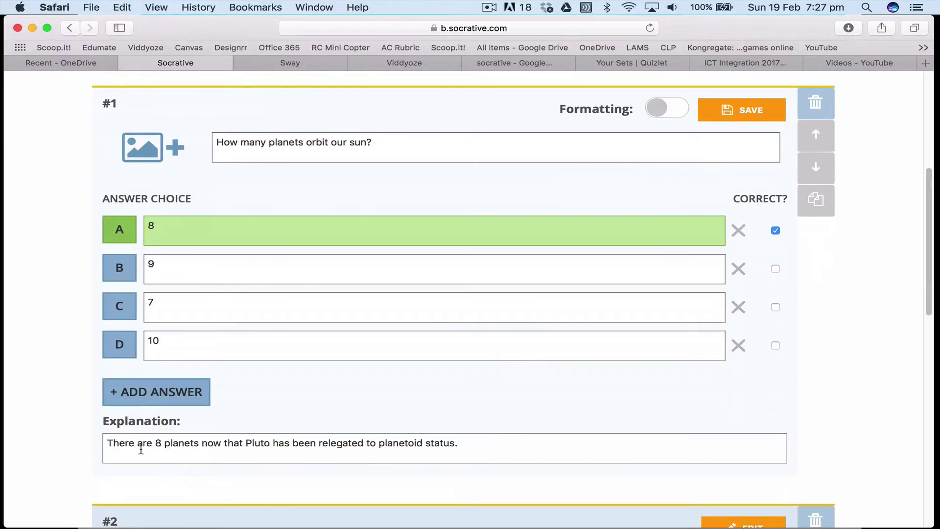
scroll(344, 425, down, 3)
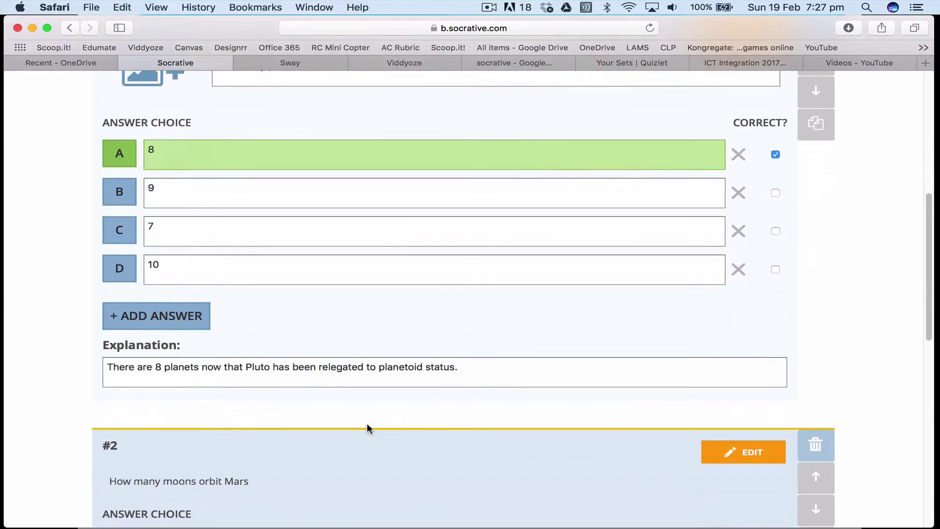
scroll(367, 428, up, 10)
click(737, 262)
scroll(680, 340, down, 10)
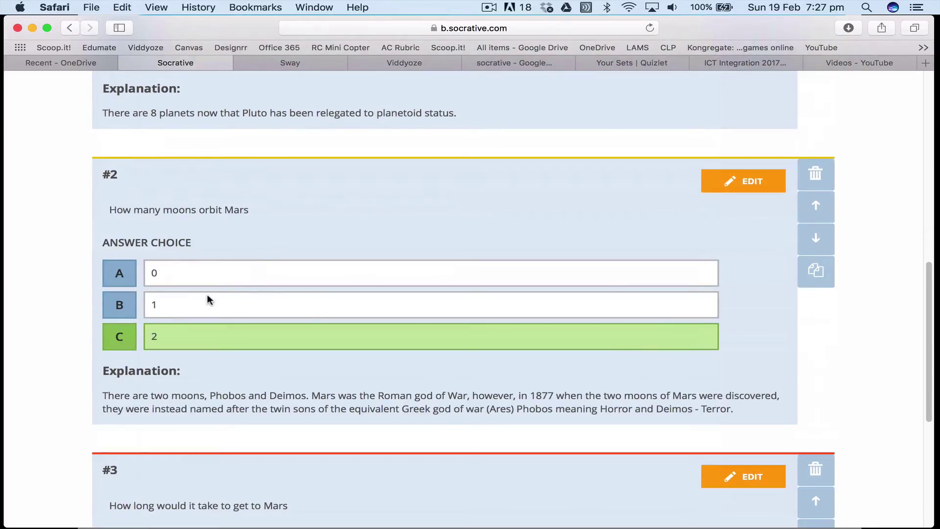
scroll(207, 293, down, 5)
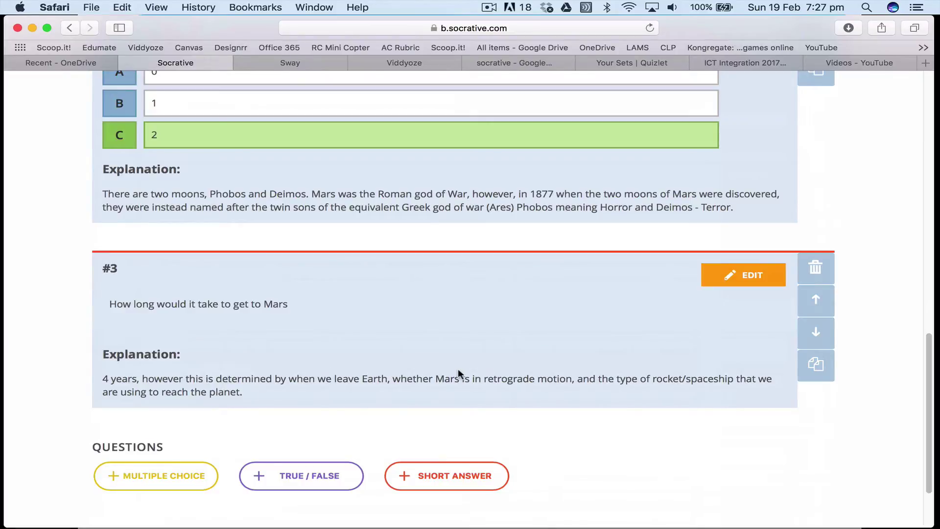
scroll(457, 372, up, 15)
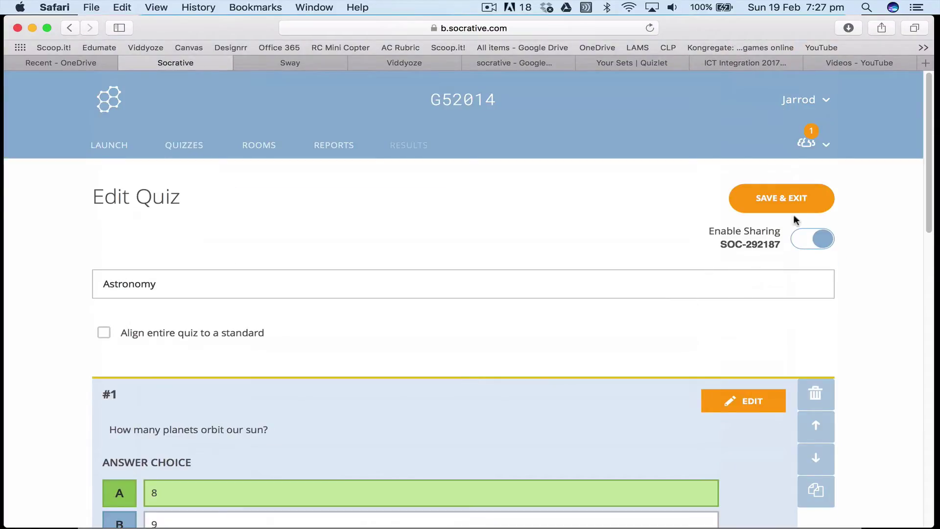
Save and exit the Astronomy quiz, then start a quiz launch from the Launch page
click(794, 199)
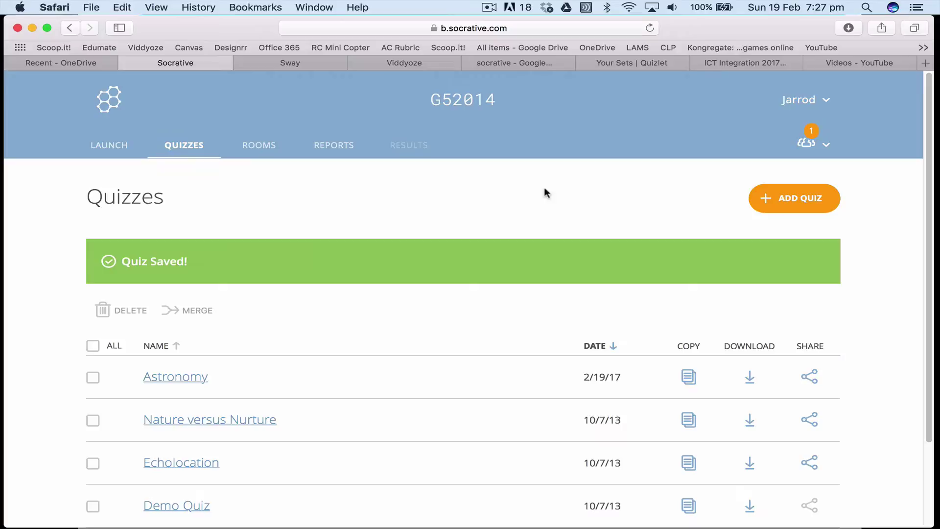
click(101, 153)
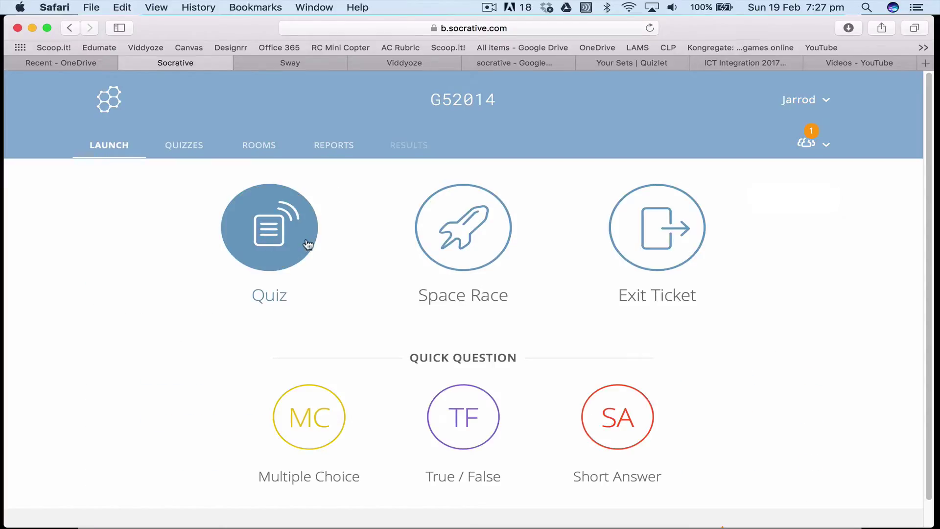
click(285, 238)
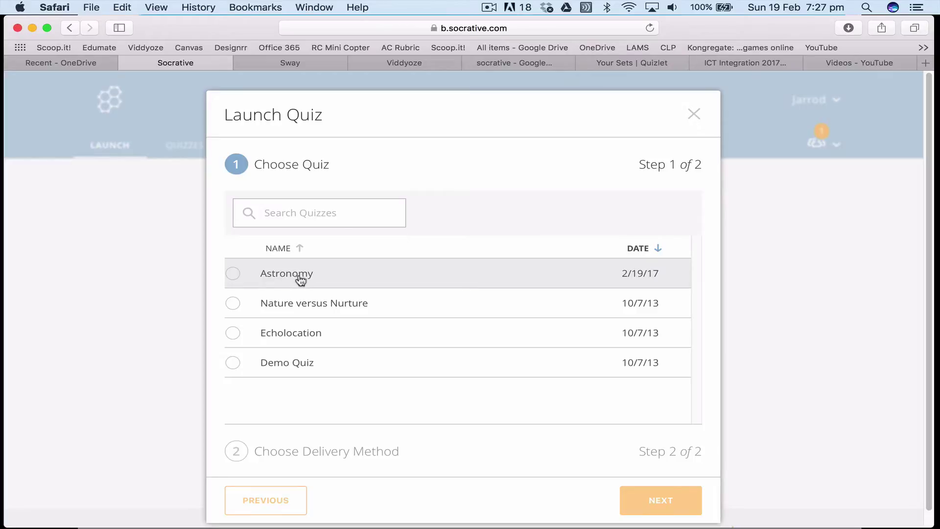
key(super+Tab)
key(super+Tab)
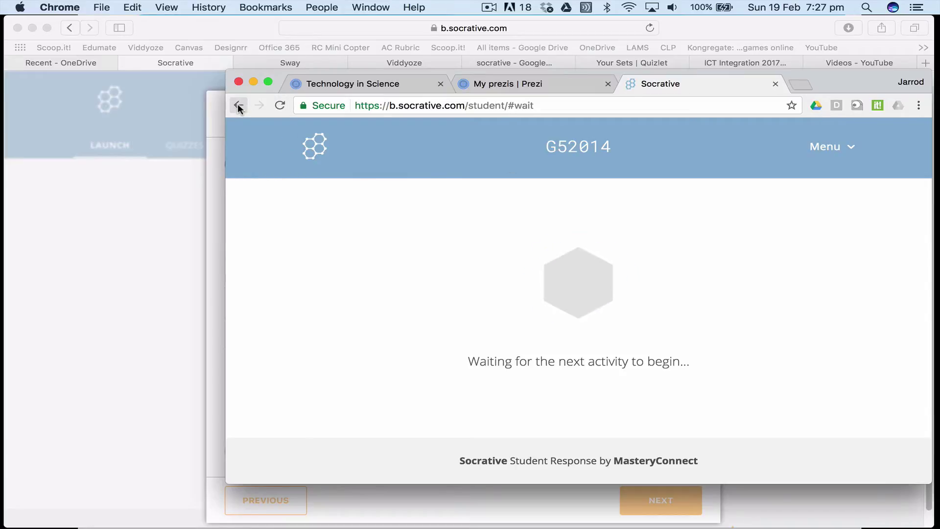
Log the student out in Chrome and close the teacher's Launch Quiz dialog
click(852, 148)
click(803, 203)
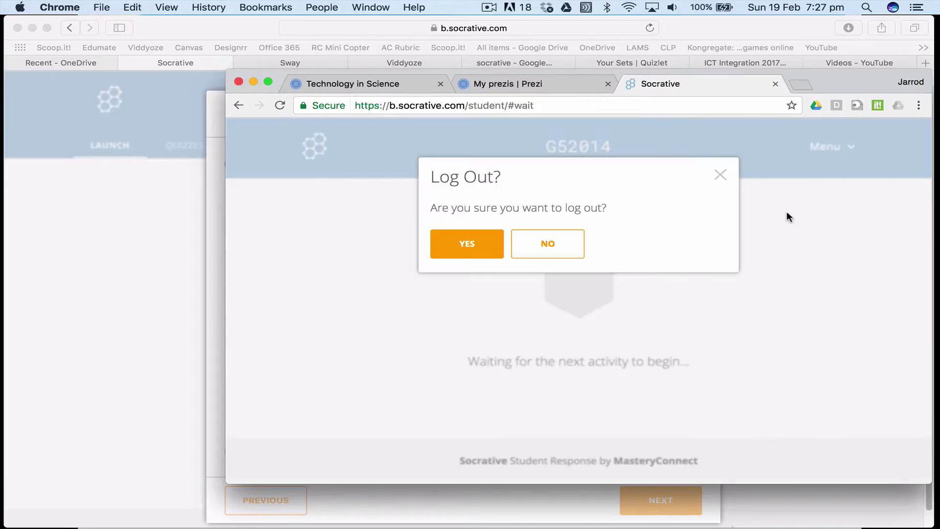
click(538, 247)
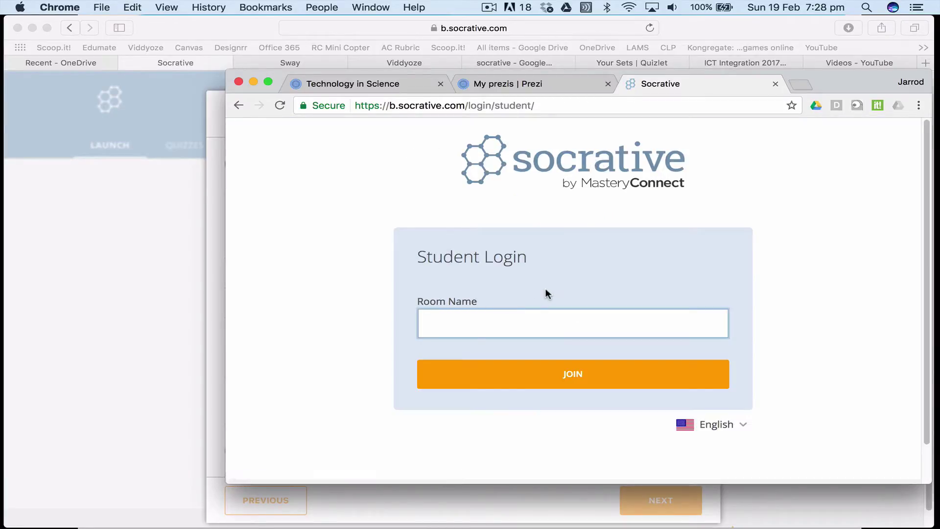
click(88, 298)
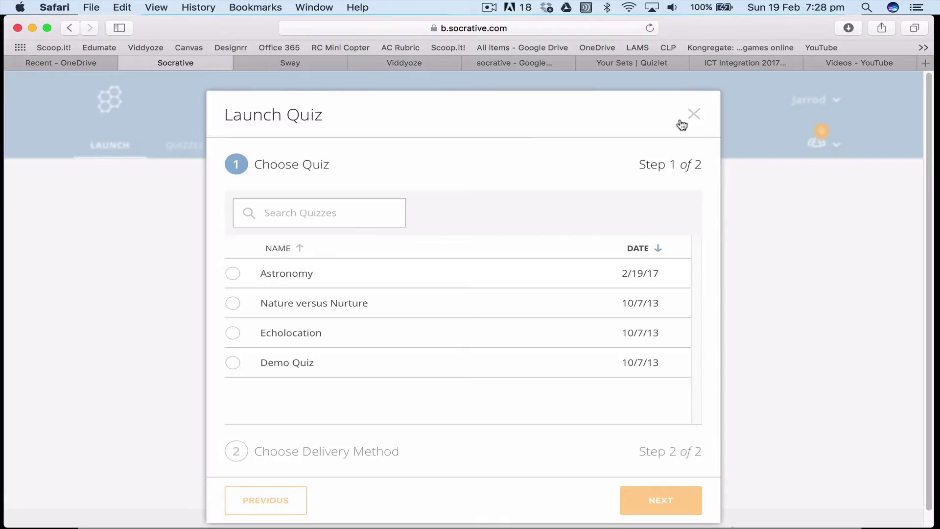
click(693, 113)
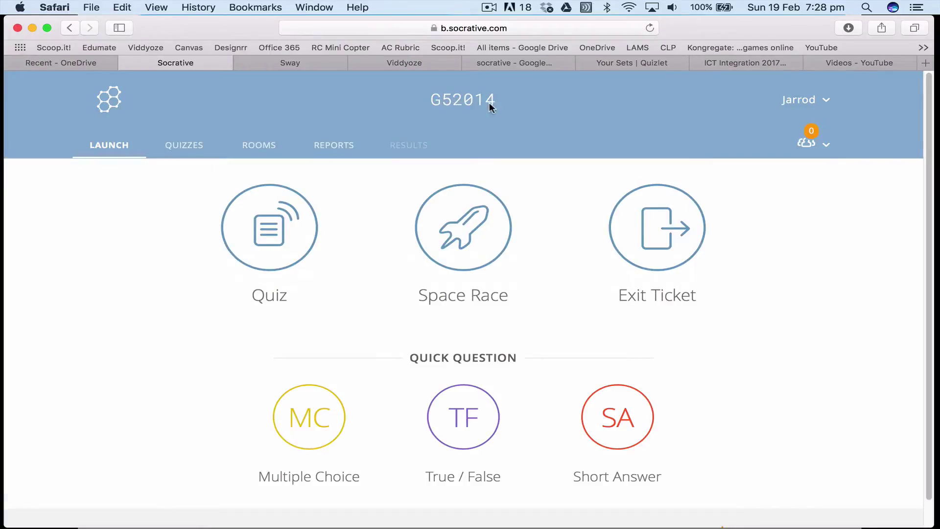
Join room G5 as a student
key(super+Tab)
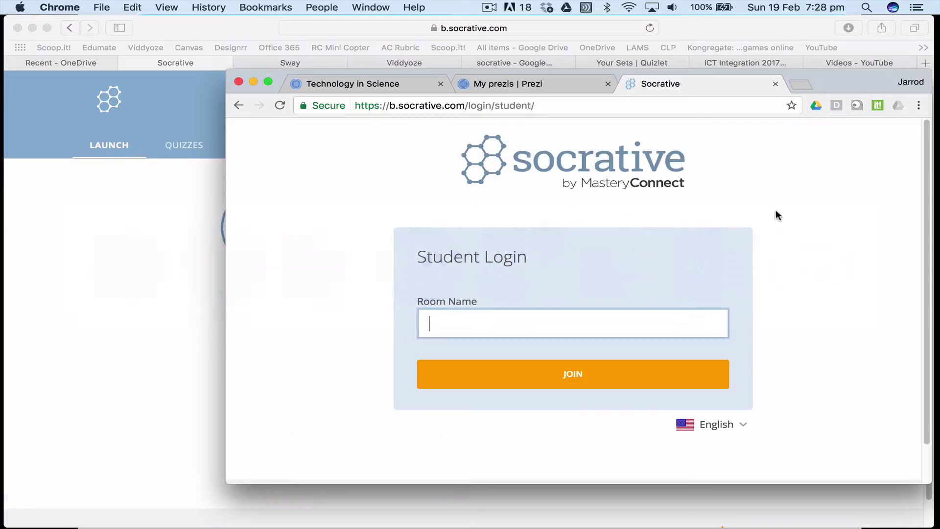
click(578, 377)
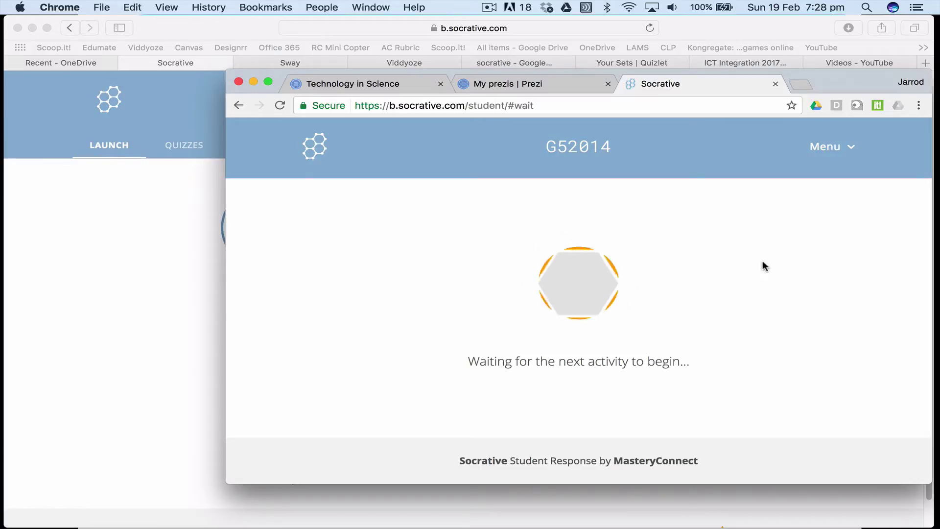
Launch the Astronomy quiz with Require Names and Open Navigation enabled
click(155, 269)
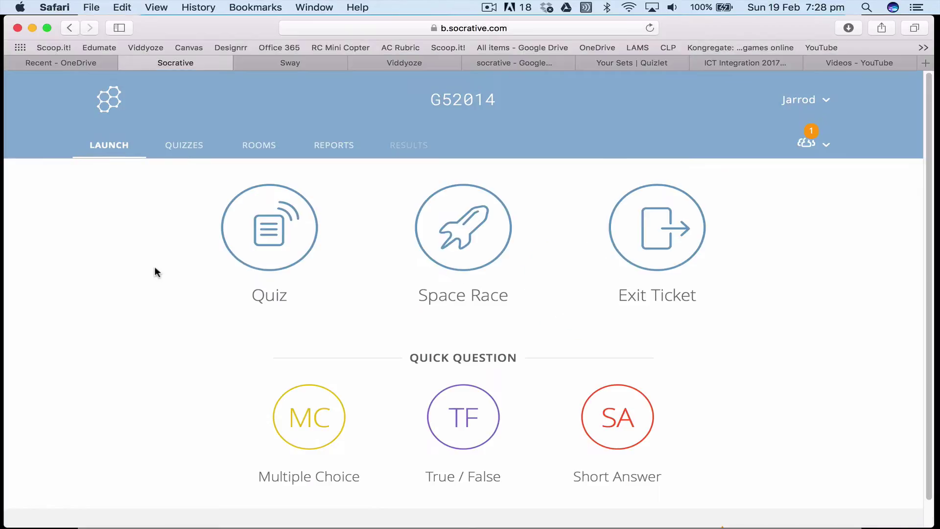
click(269, 244)
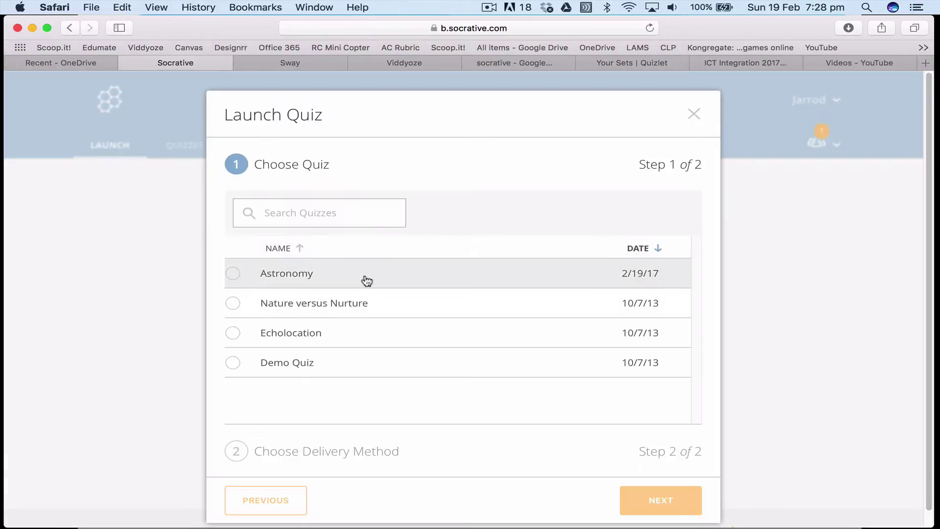
click(289, 278)
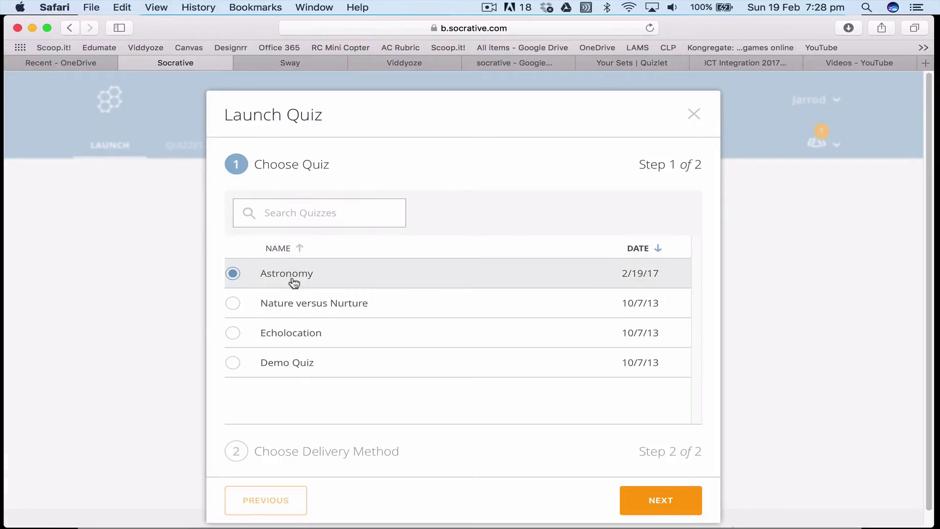
click(656, 500)
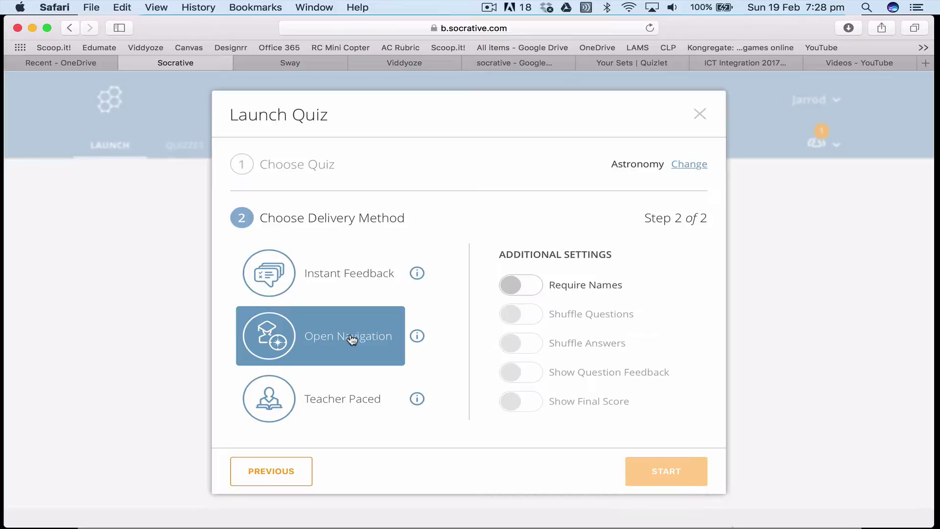
click(517, 289)
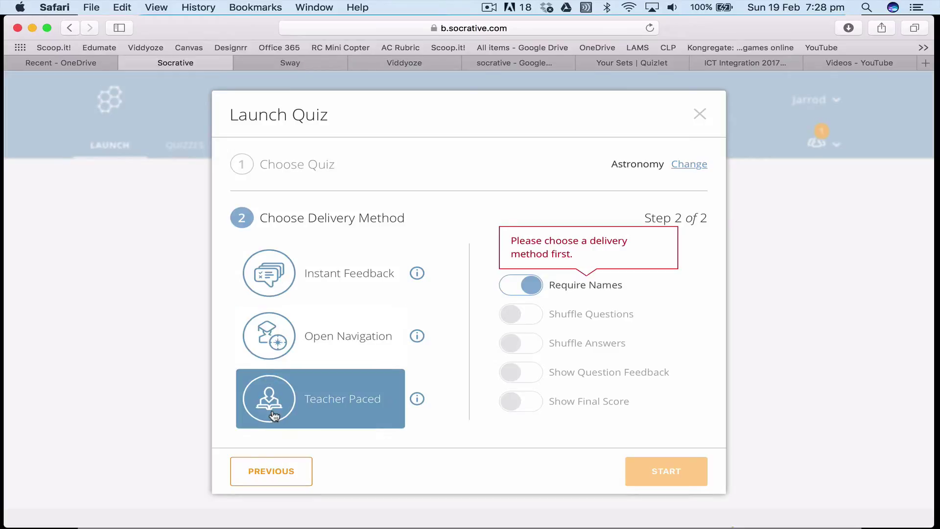
click(268, 338)
click(661, 477)
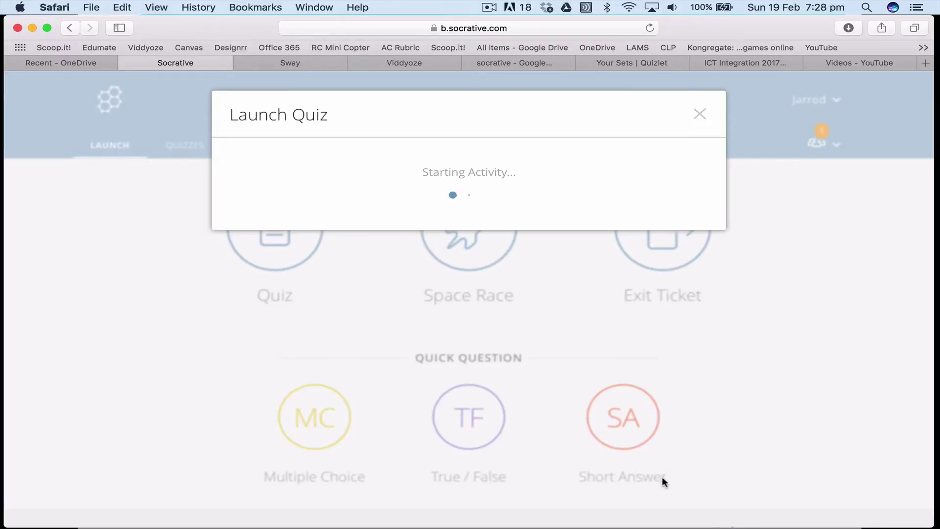
key(super+Tab)
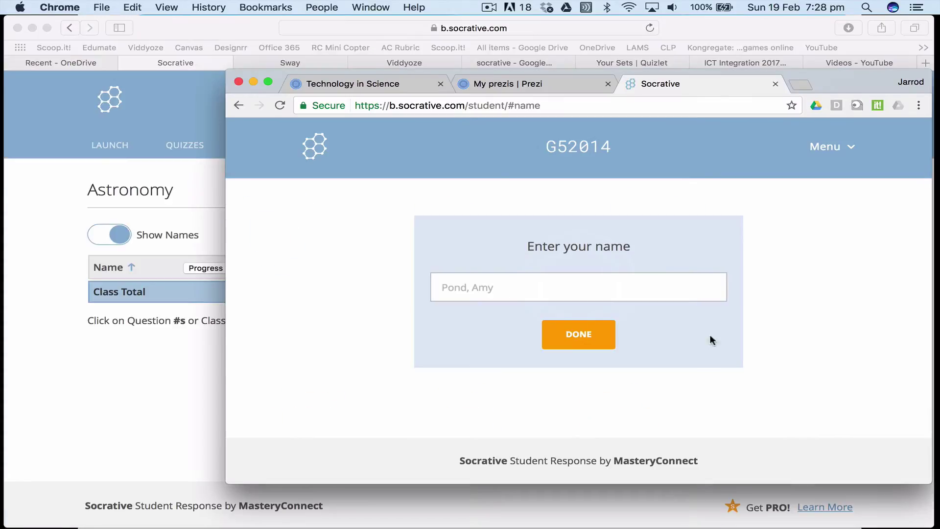
Enter the student's name and join the quiz
click(566, 287)
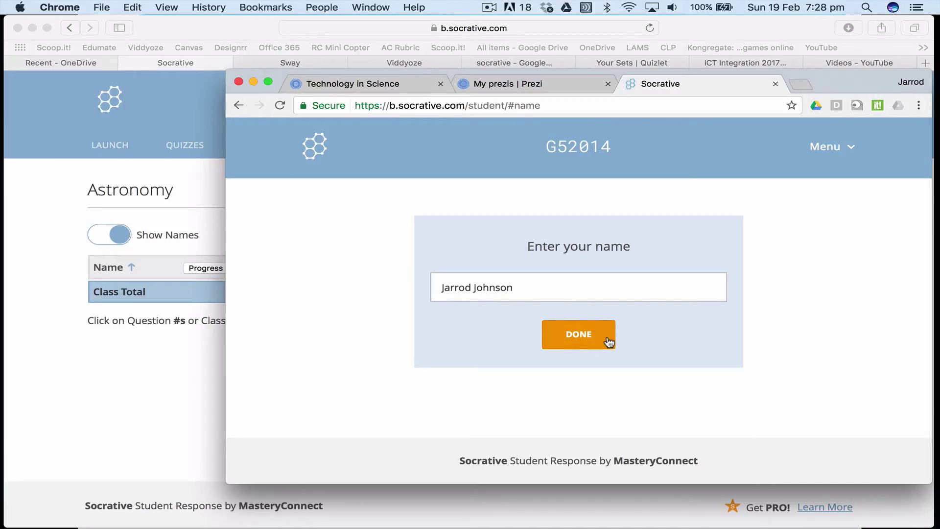
click(607, 341)
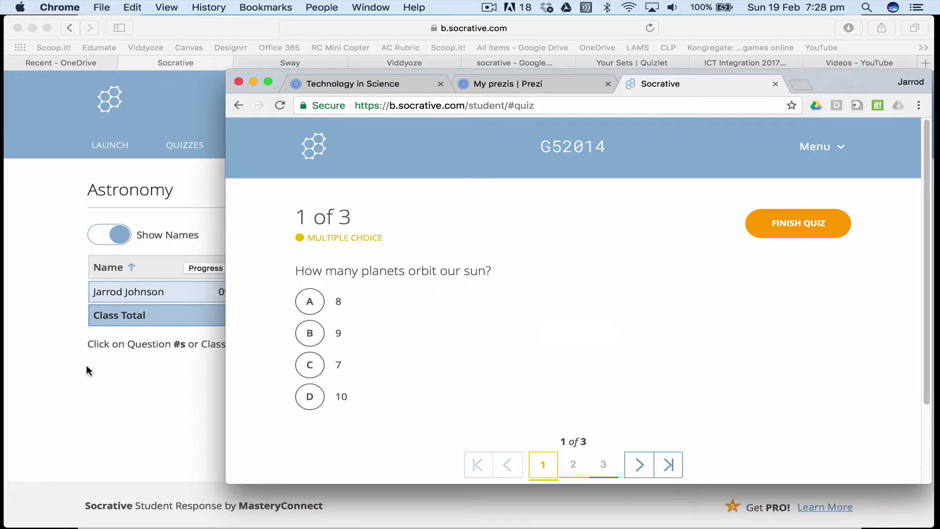
Answer question 1 with C (7) and move on to question 2
click(190, 300)
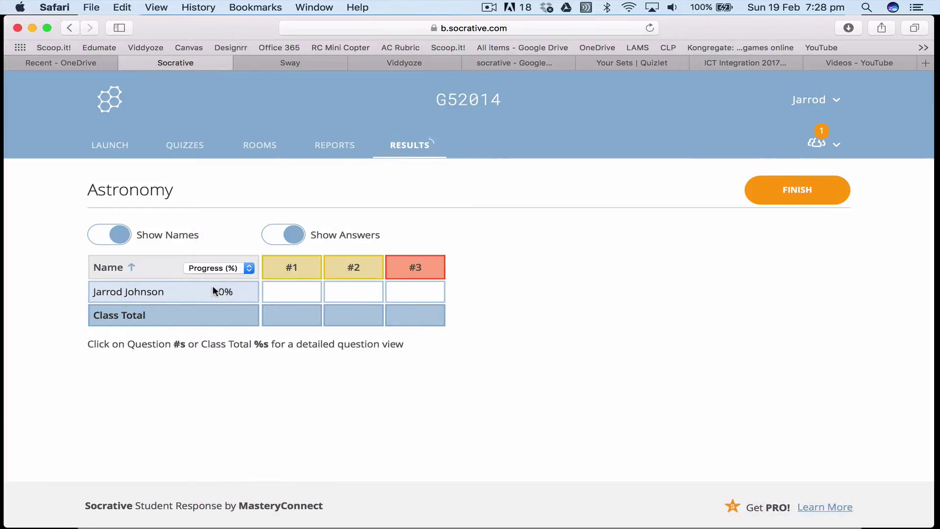
key(super+Tab)
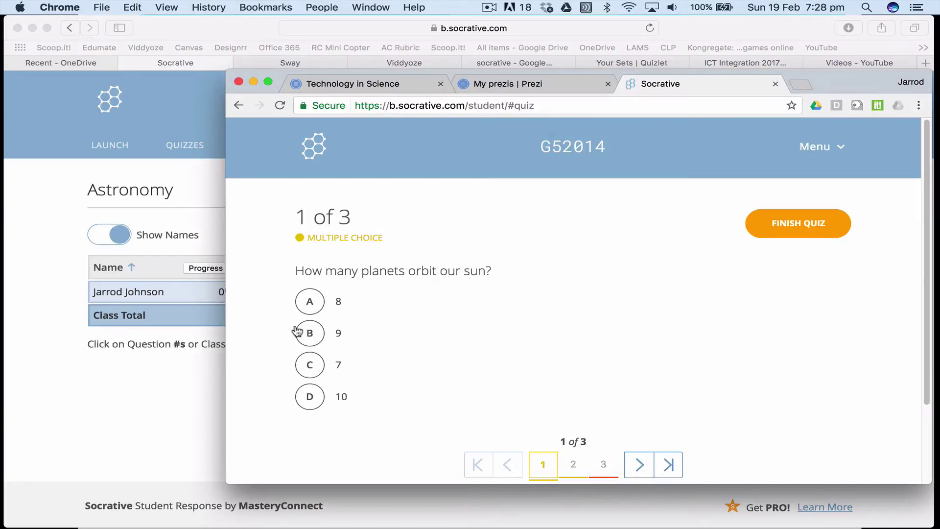
click(311, 364)
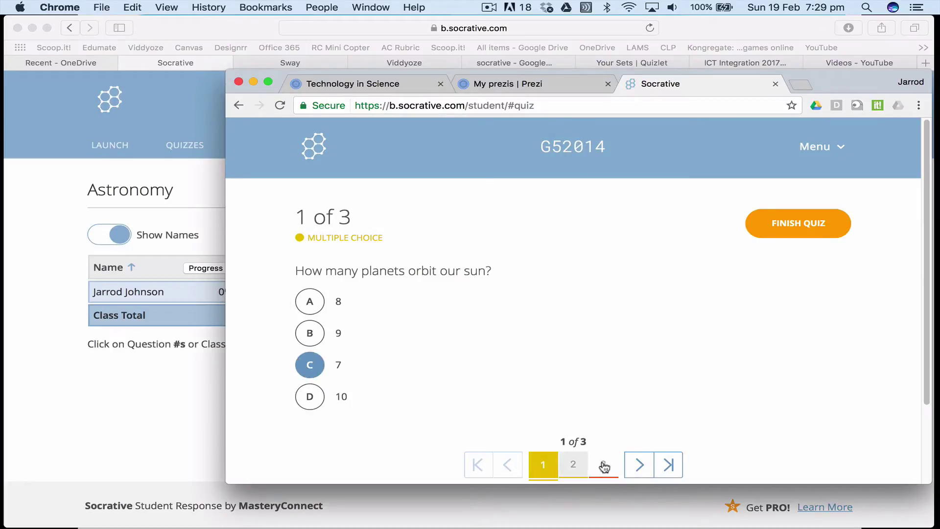
click(640, 464)
Answer the Mars question with C (2 moons) and move on to question 3
click(131, 404)
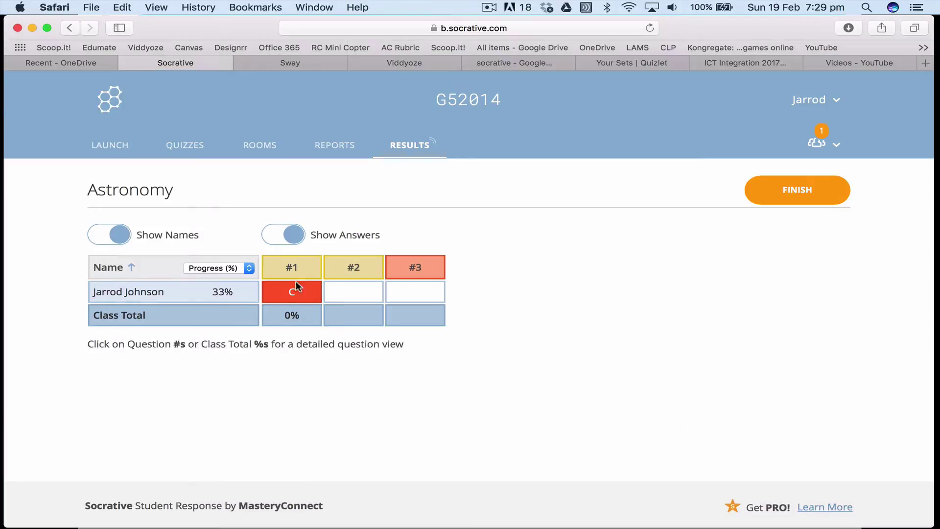
key(super+Tab)
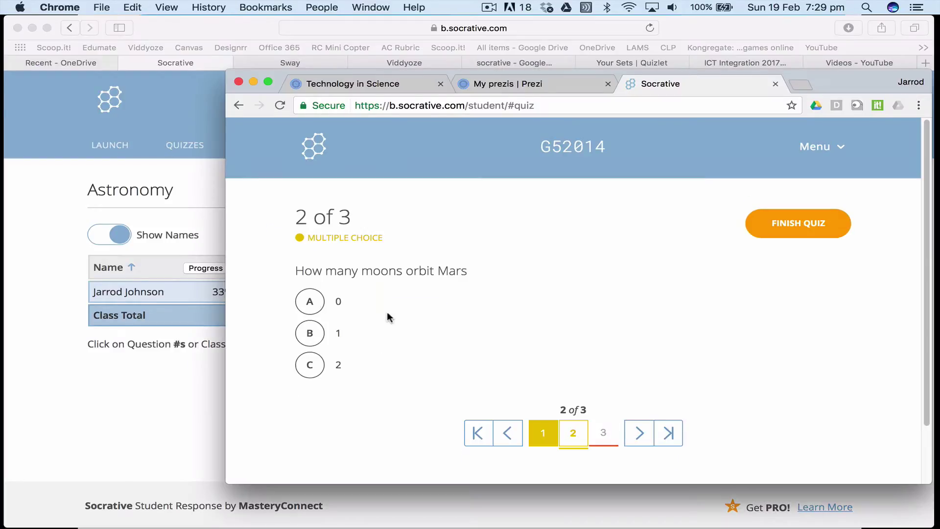
click(313, 364)
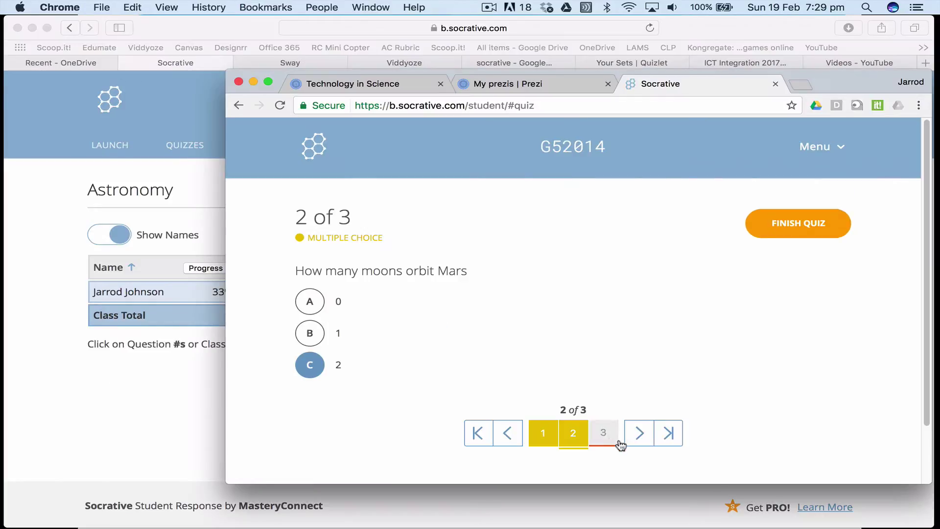
click(639, 434)
Answer question 3 with '10 years' and submit the finished quiz
key(super+Tab)
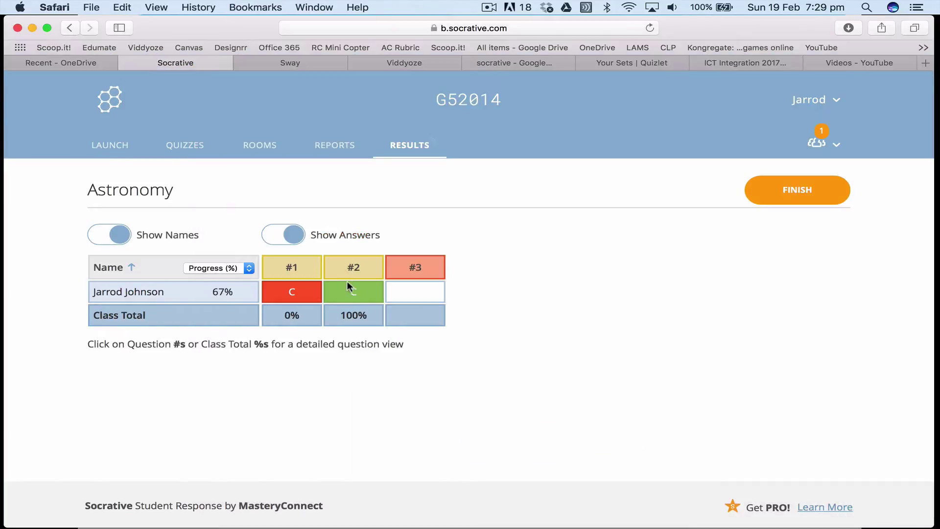
key(super+Tab)
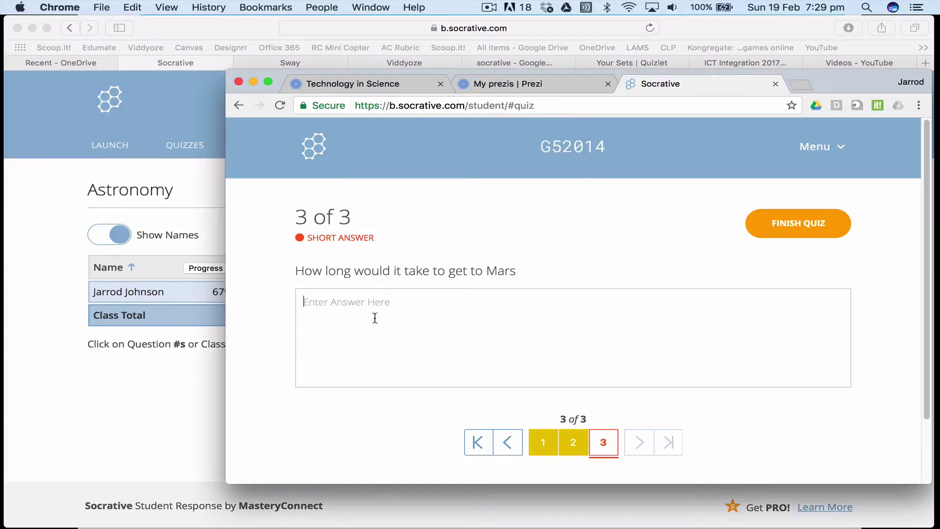
text(10 years if I walked)
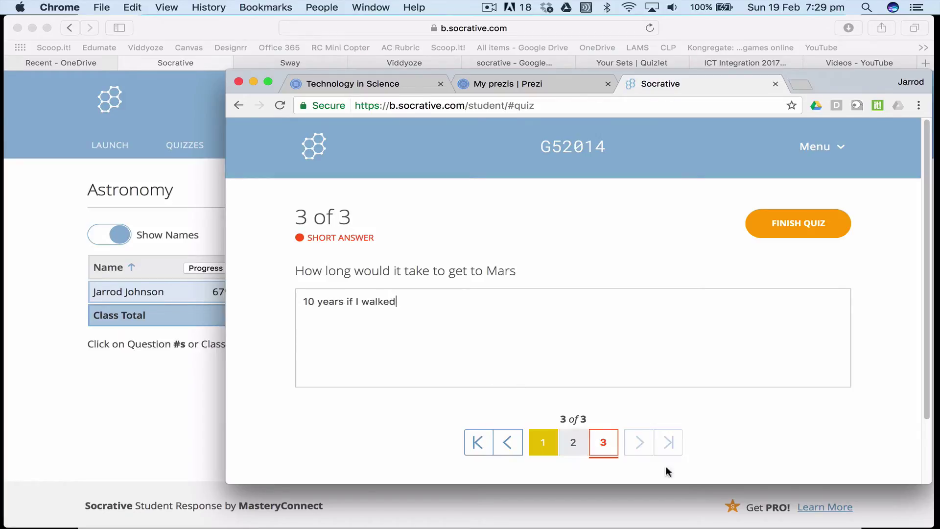
click(832, 216)
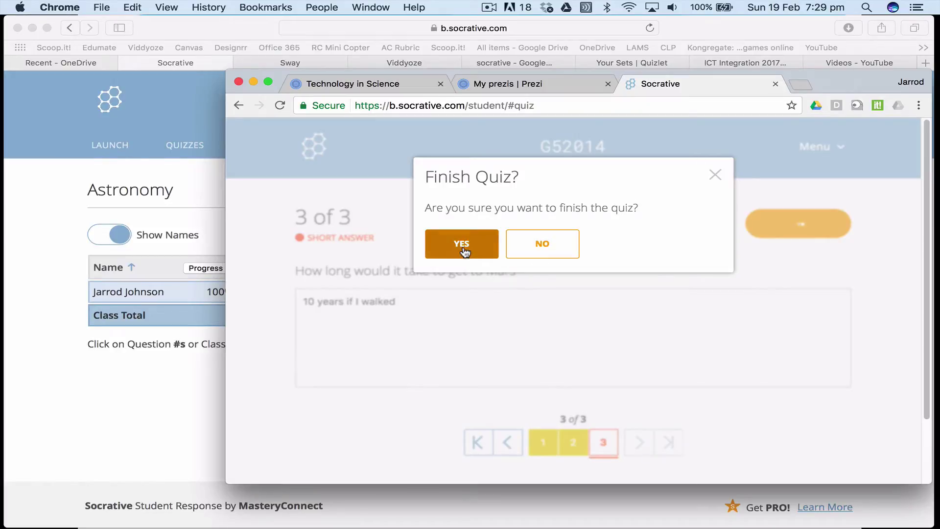
click(541, 243)
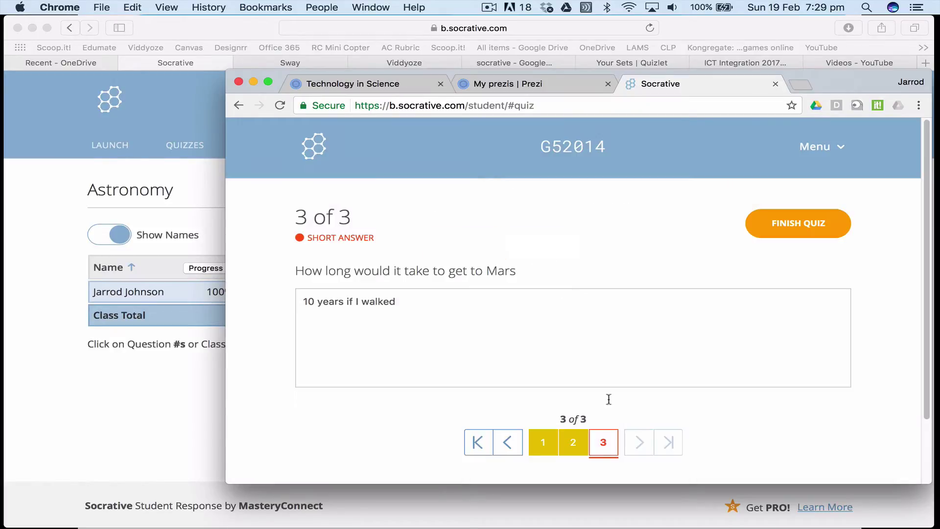
click(571, 445)
click(605, 440)
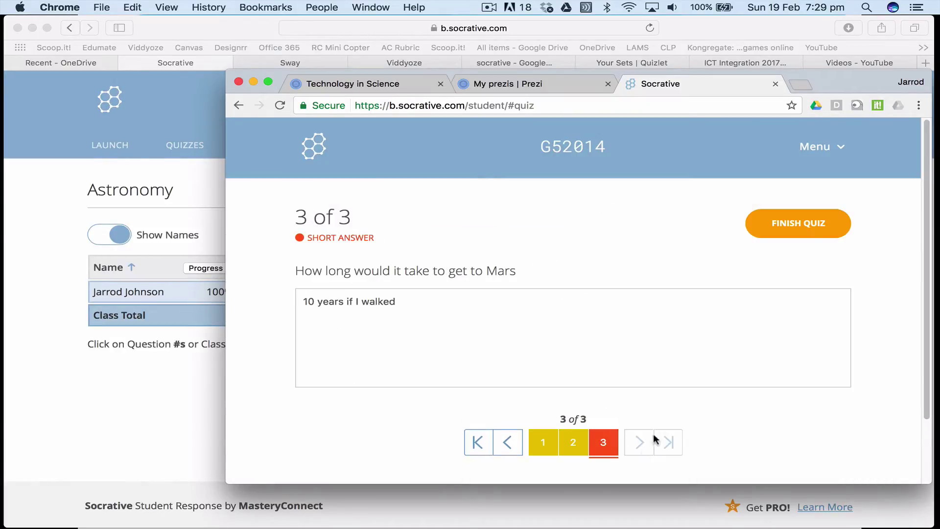
click(793, 223)
click(468, 245)
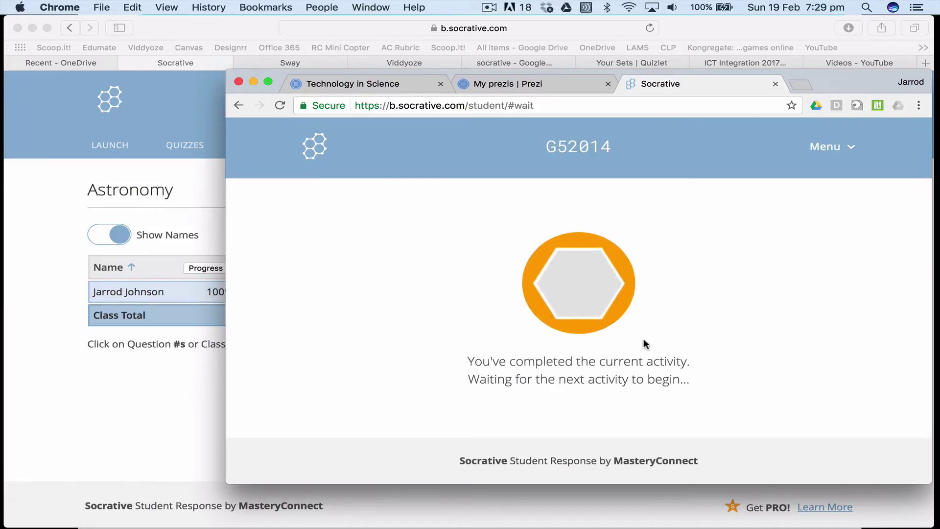
click(168, 398)
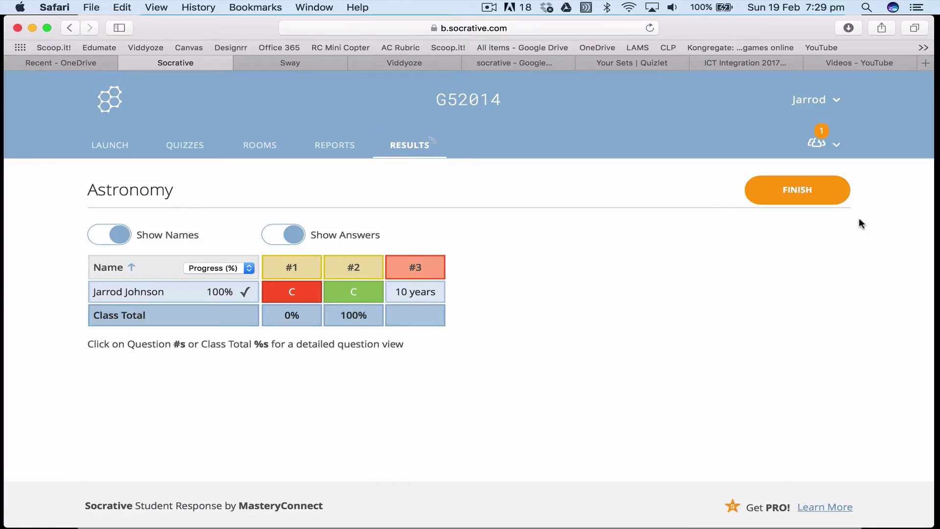
Finish the Astronomy quiz with Get Reports and view its results chart showing 50%
click(795, 201)
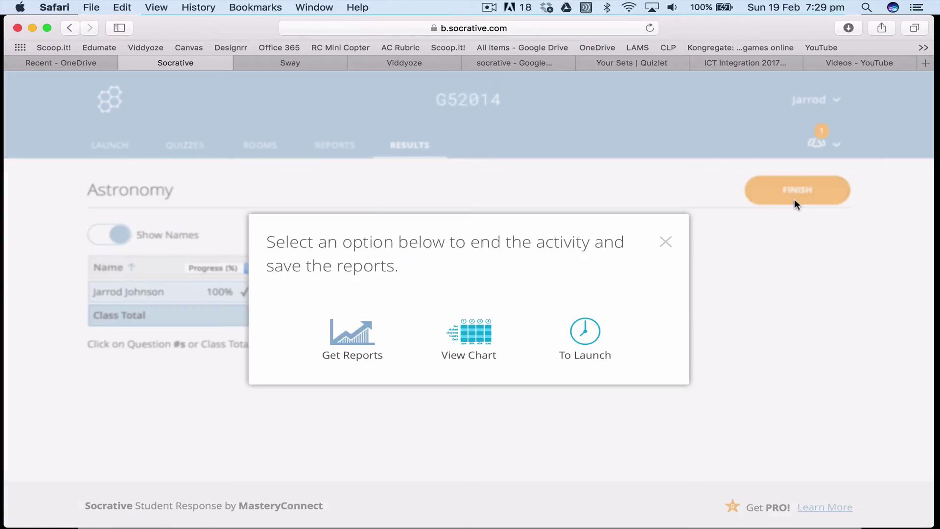
click(372, 340)
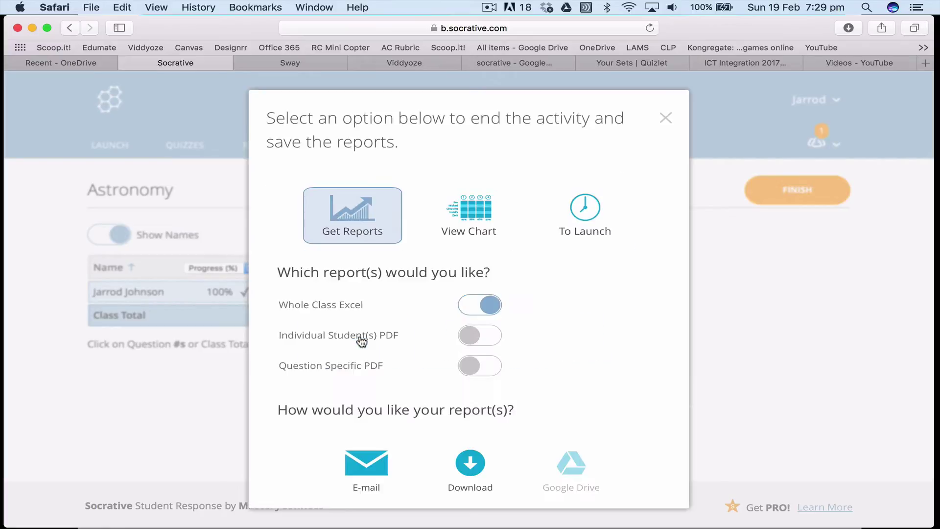
click(472, 214)
key(super+Tab)
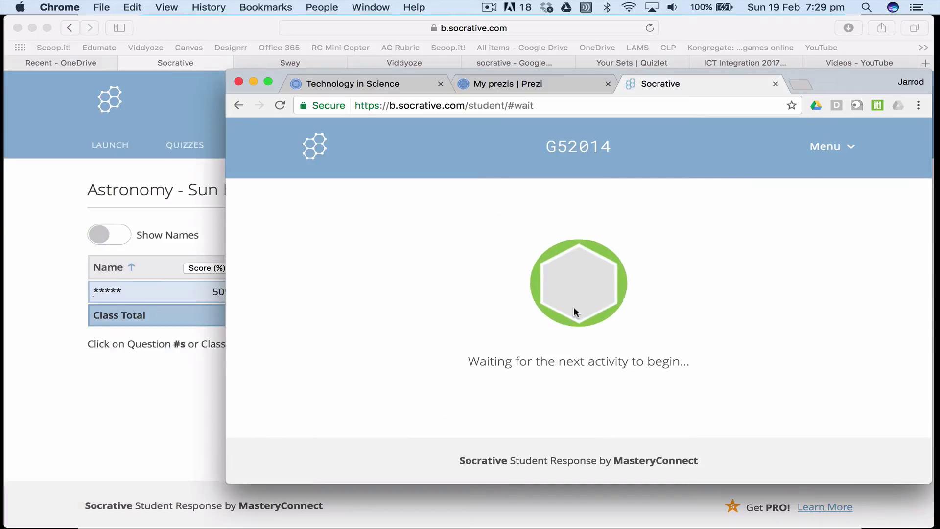
click(184, 388)
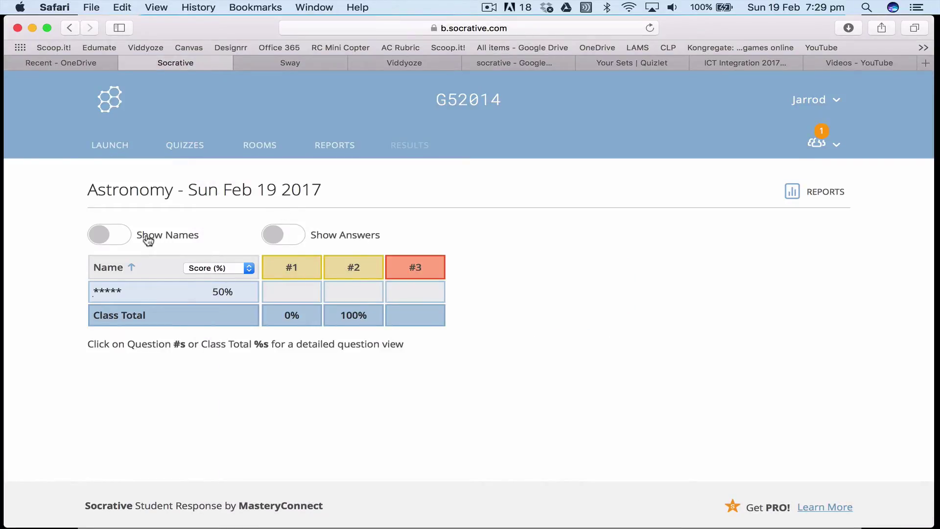
key(super+Tab)
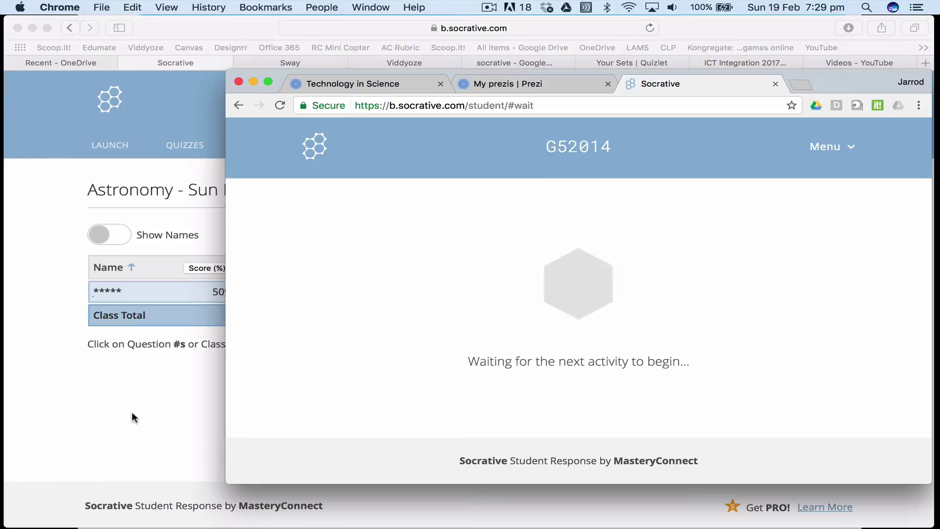
click(154, 405)
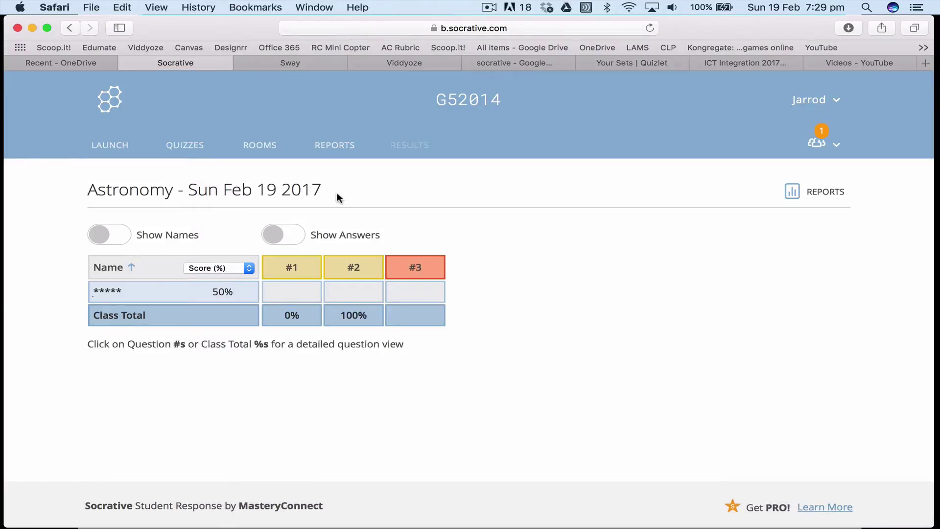
Launch a True/False quick question from the Launch page
click(102, 139)
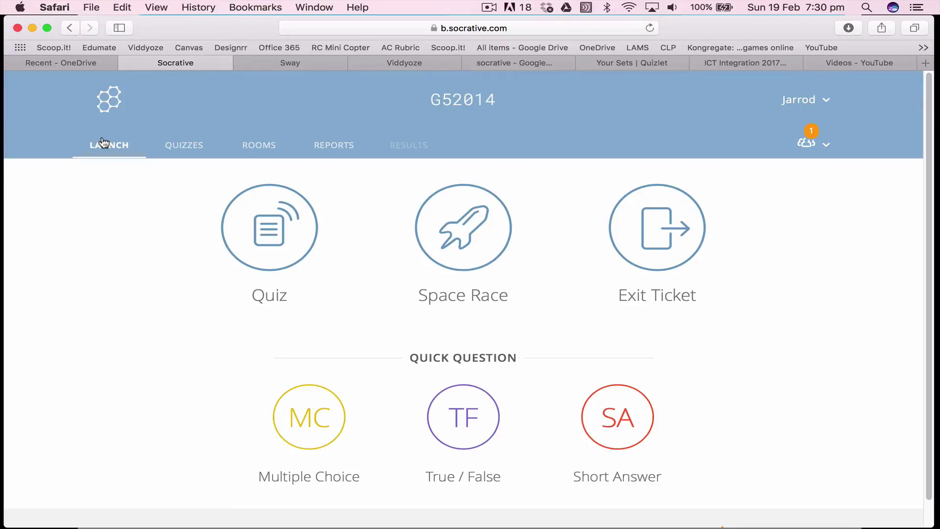
click(472, 436)
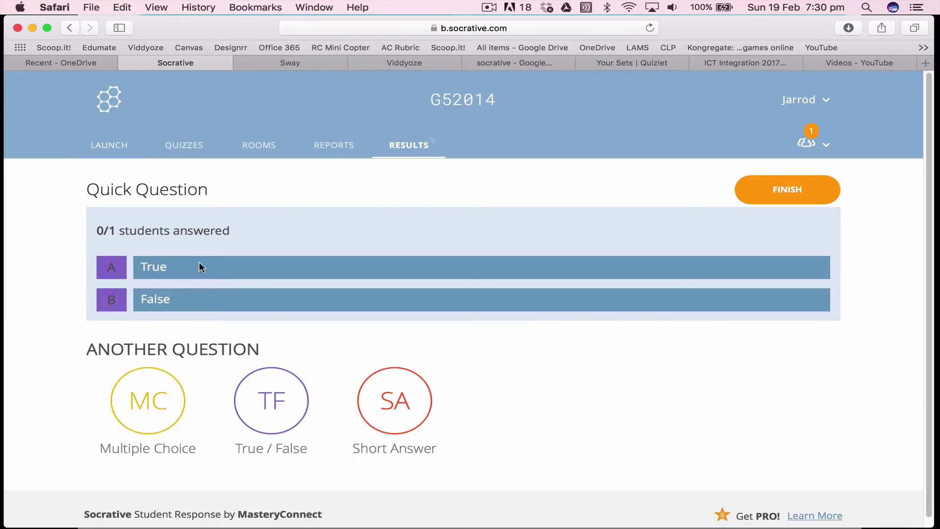
key(super+Tab)
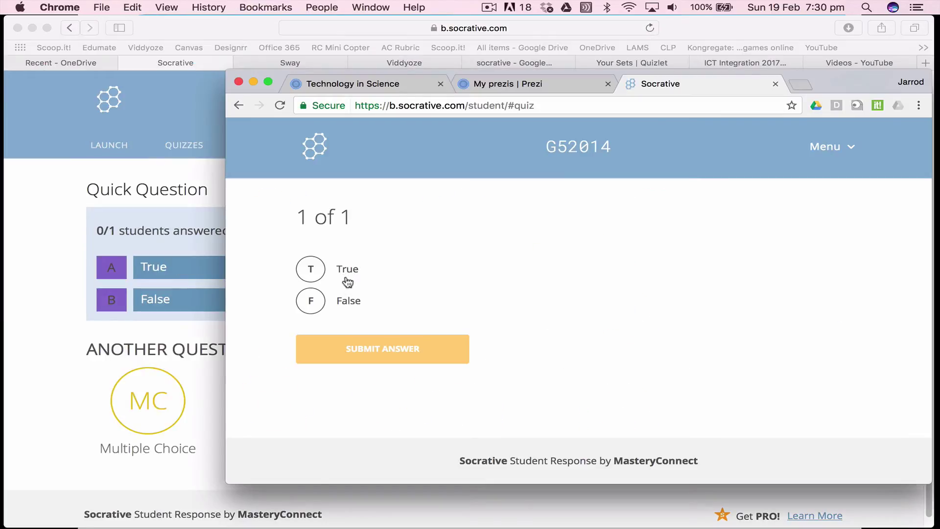
Submit True as the student's answer, then finish the quick question
click(311, 269)
click(88, 291)
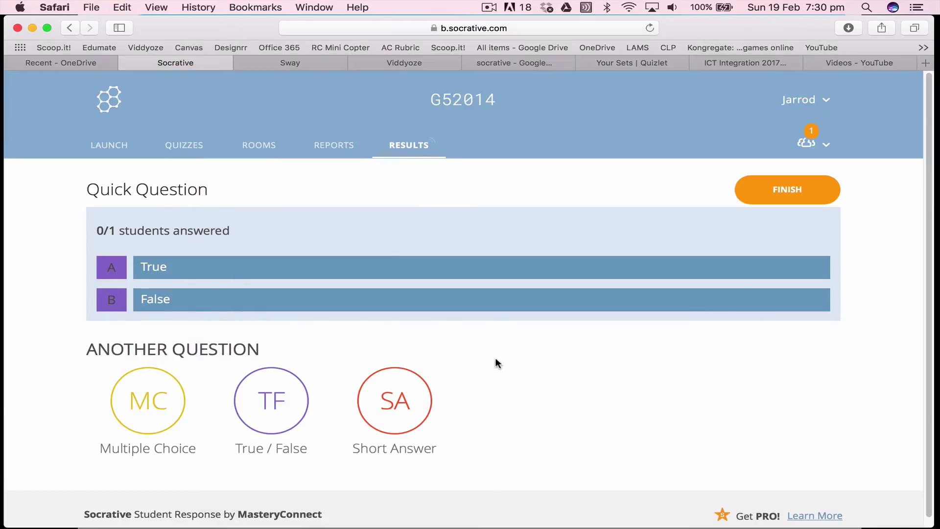
key(super+Tab)
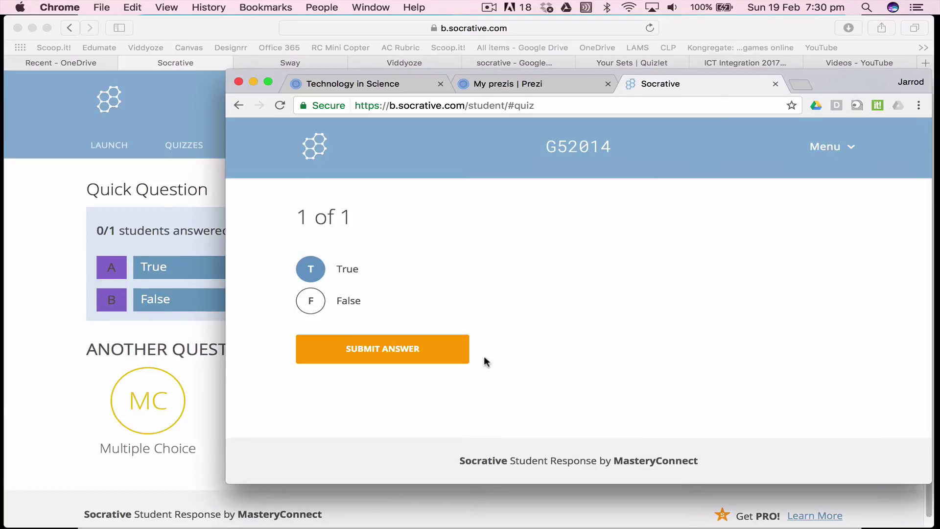
click(420, 353)
click(93, 345)
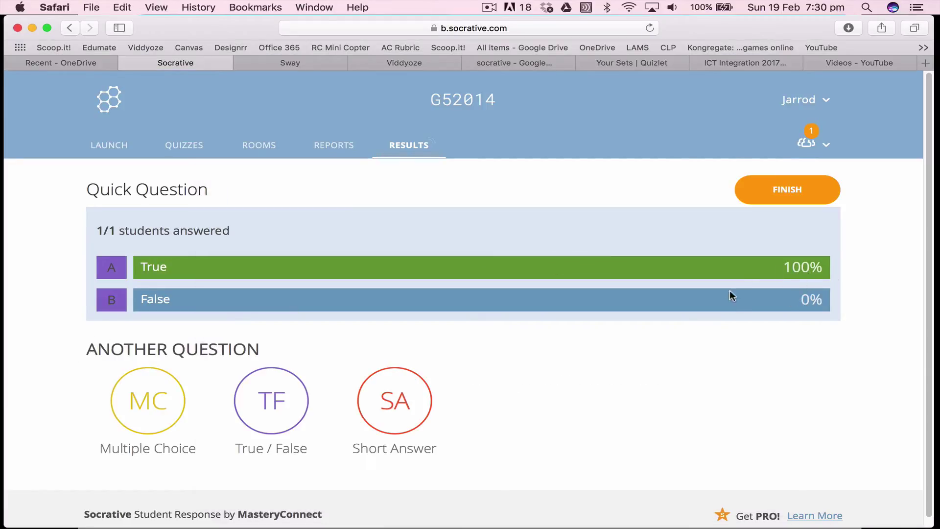
click(783, 193)
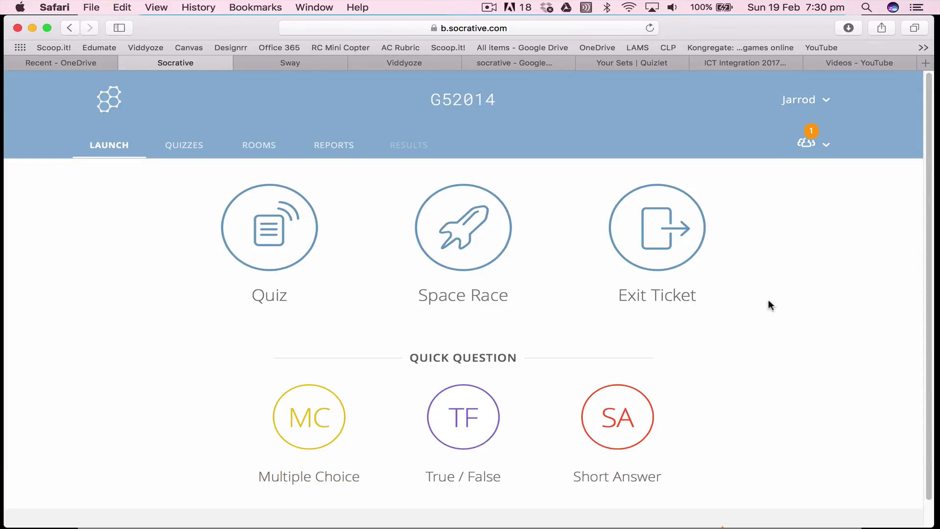
Launch the Exit Ticket and join it as the student under their name
click(638, 248)
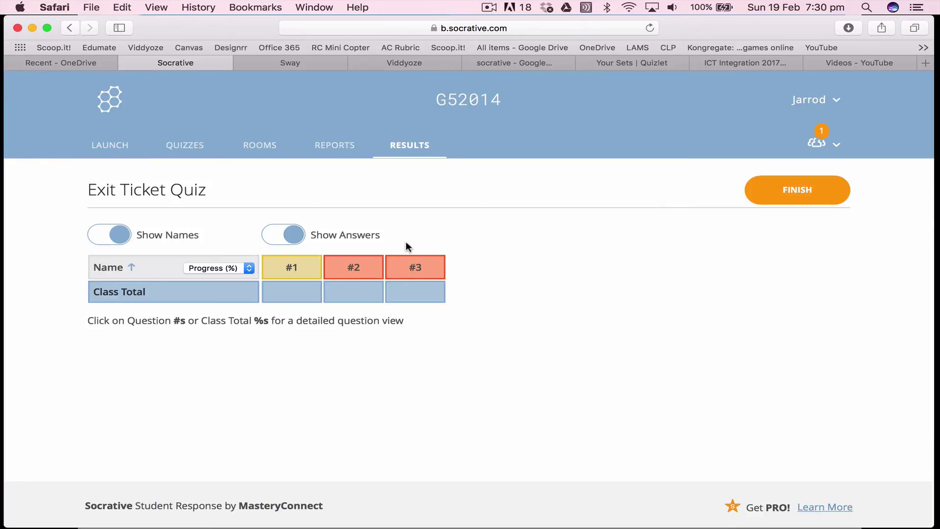
key(super+Tab)
click(502, 282)
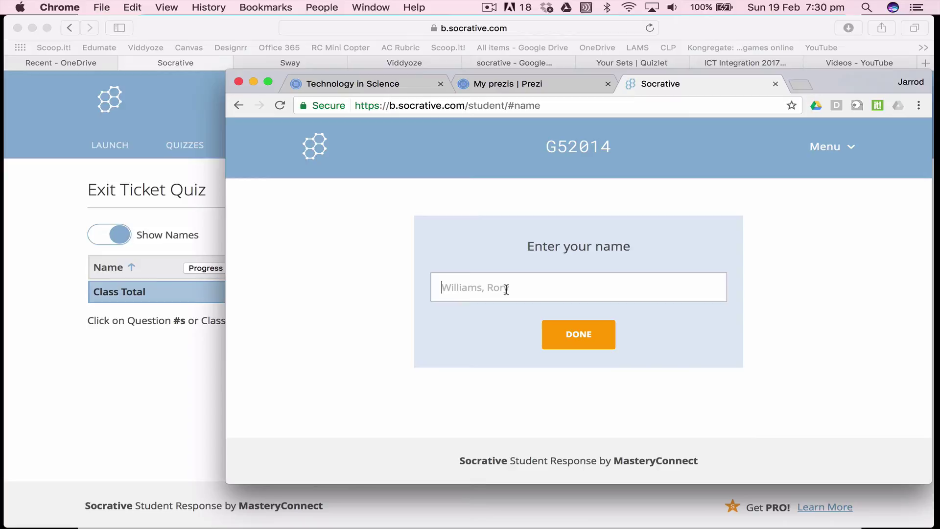
click(579, 333)
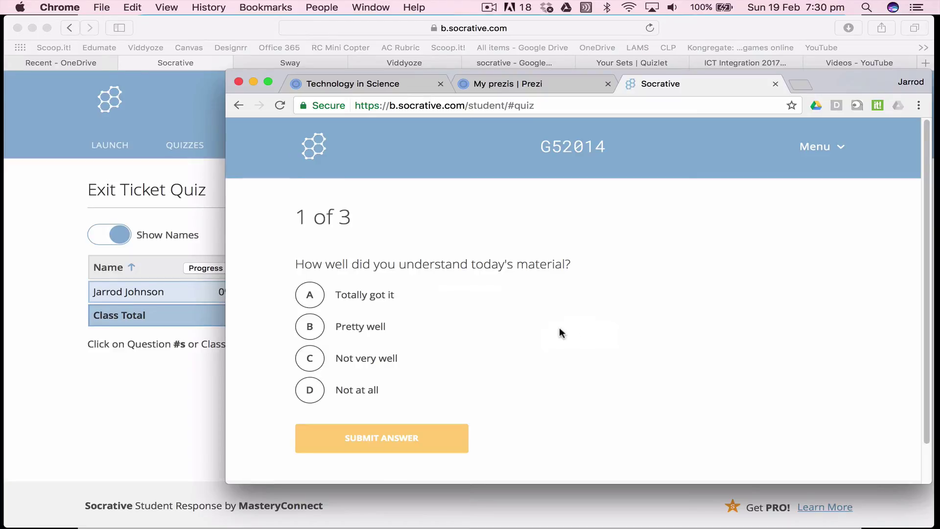
Answer question 1 with 'Not at all' and question 2 with 'Astronomy and mars'
click(310, 390)
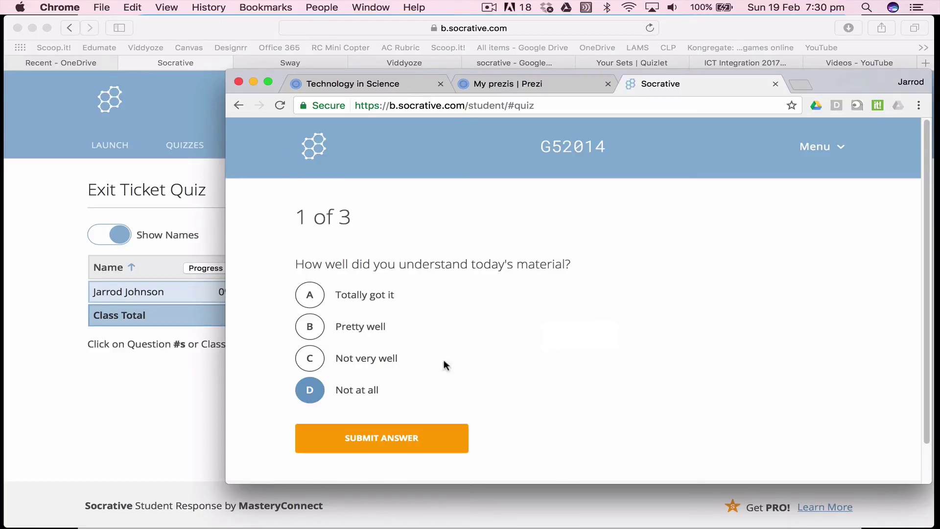
click(386, 438)
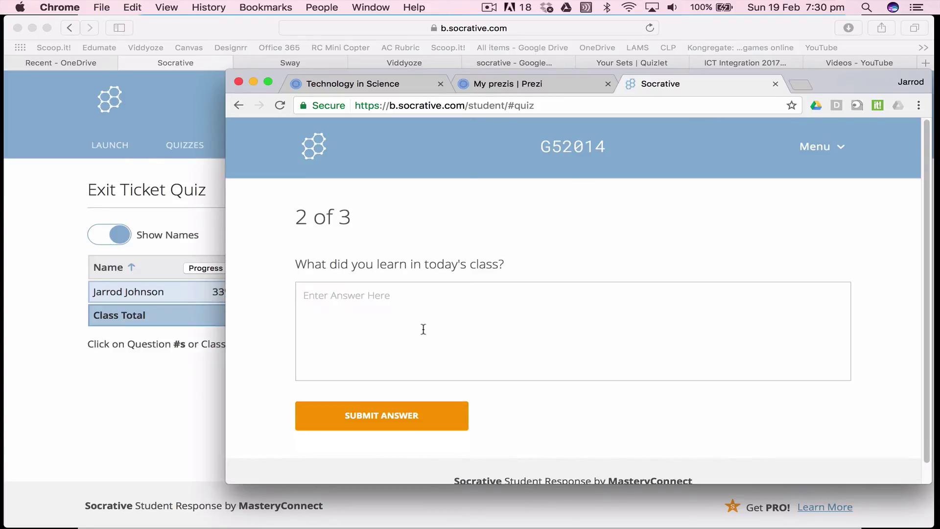
click(423, 328)
text(Astronom)
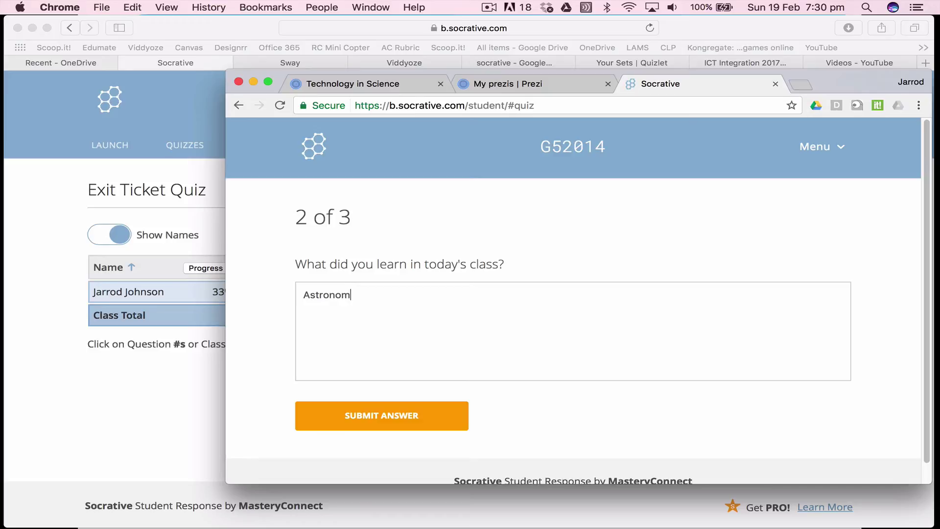
text(y and mars)
click(397, 420)
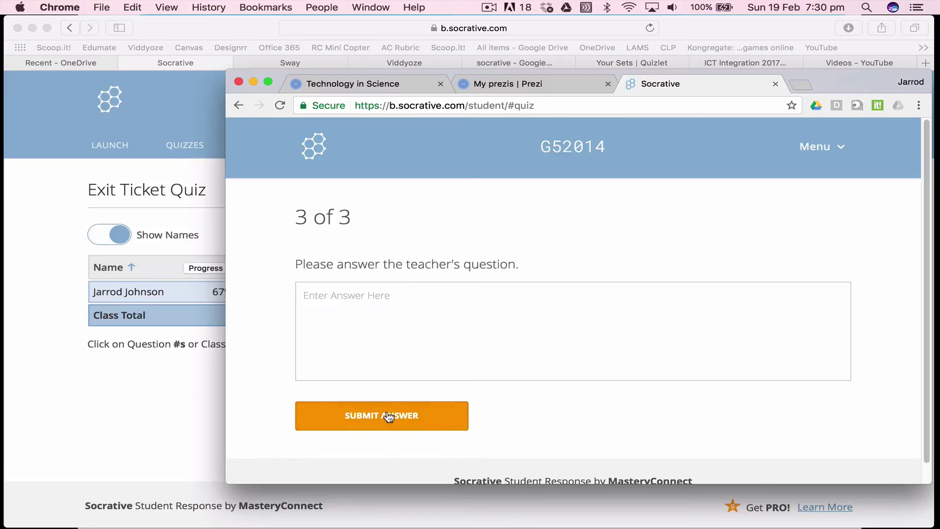
click(219, 429)
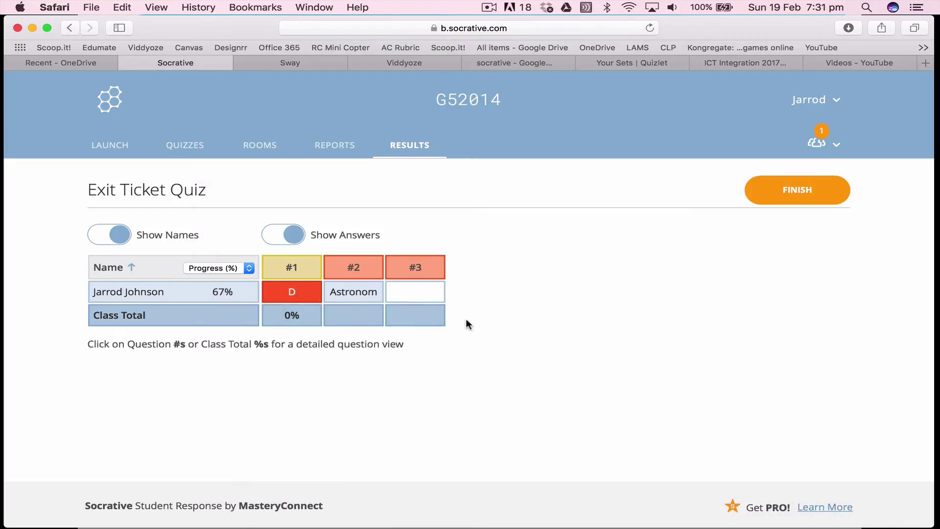
Submit 'I have finished the first of my project, but need to do part 2' as answer 3
key(super+Tab)
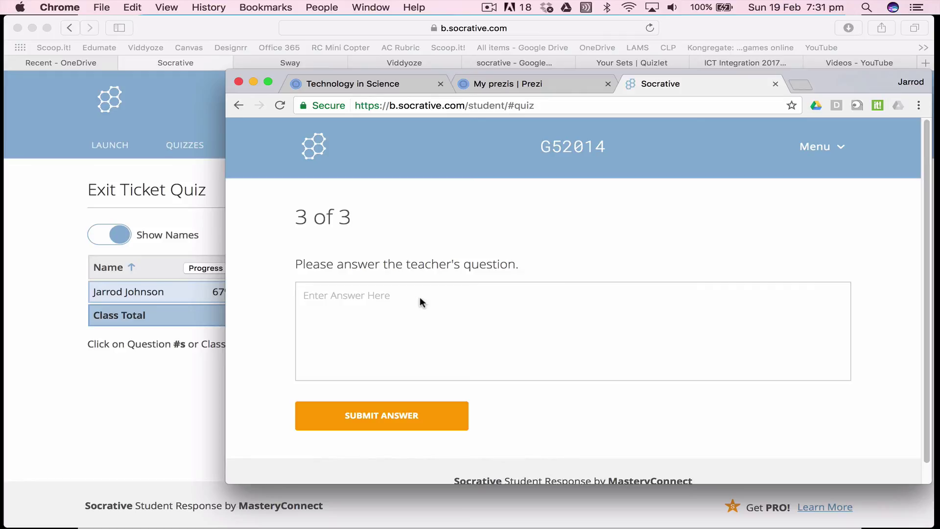
text(I have finished )
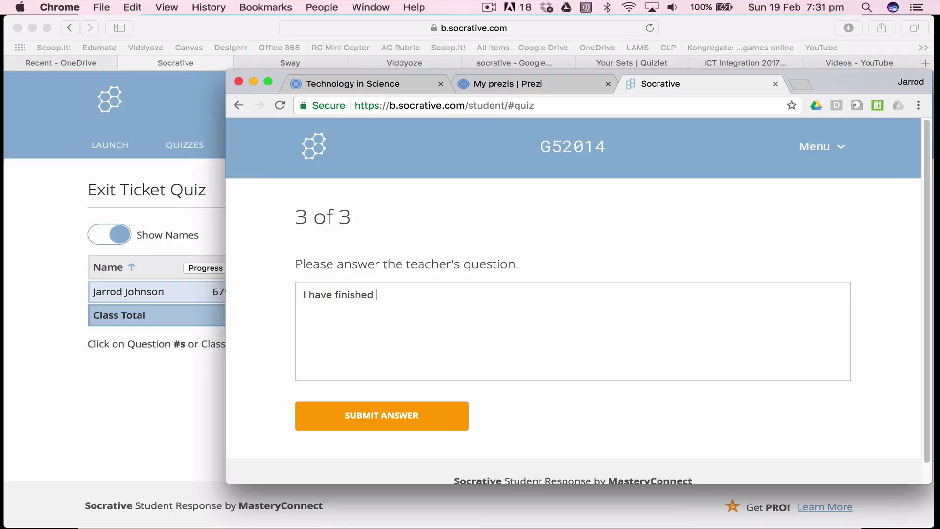
text(the first of my projec)
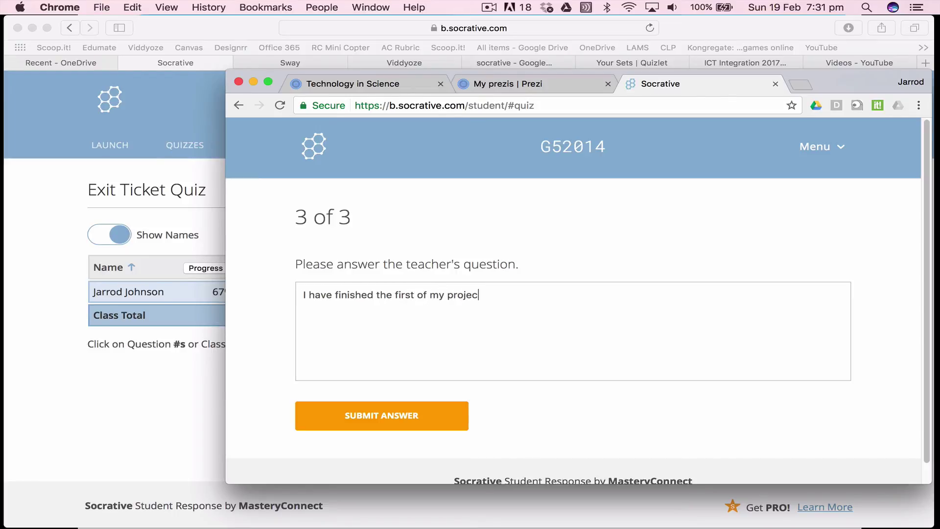
text(t, but need to do part 2)
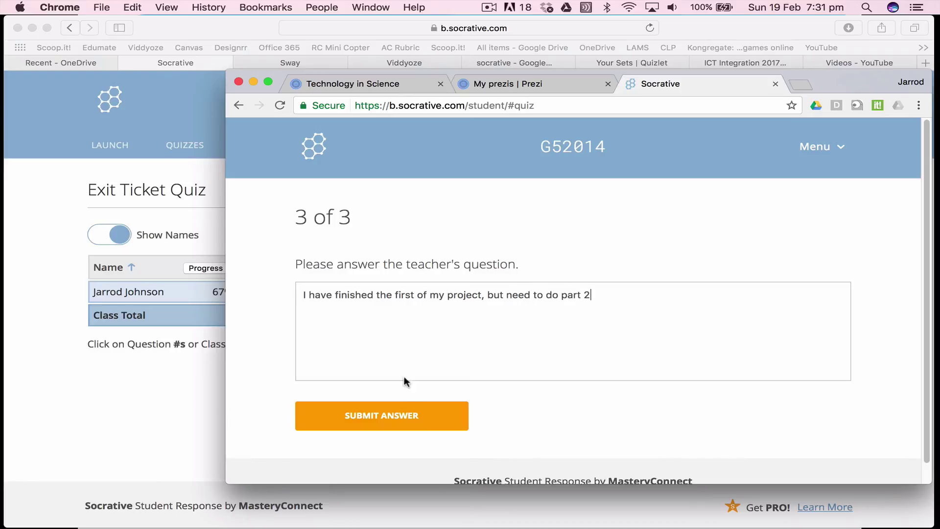
click(395, 414)
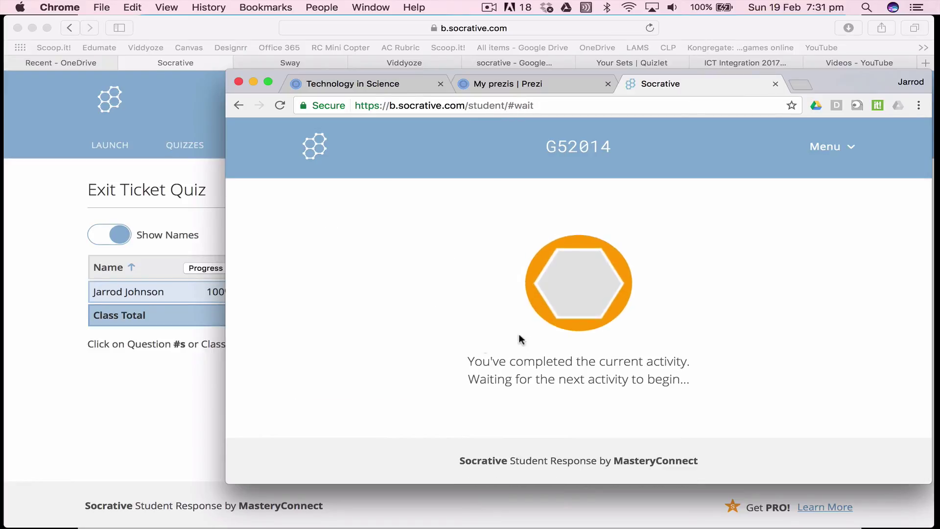
click(142, 394)
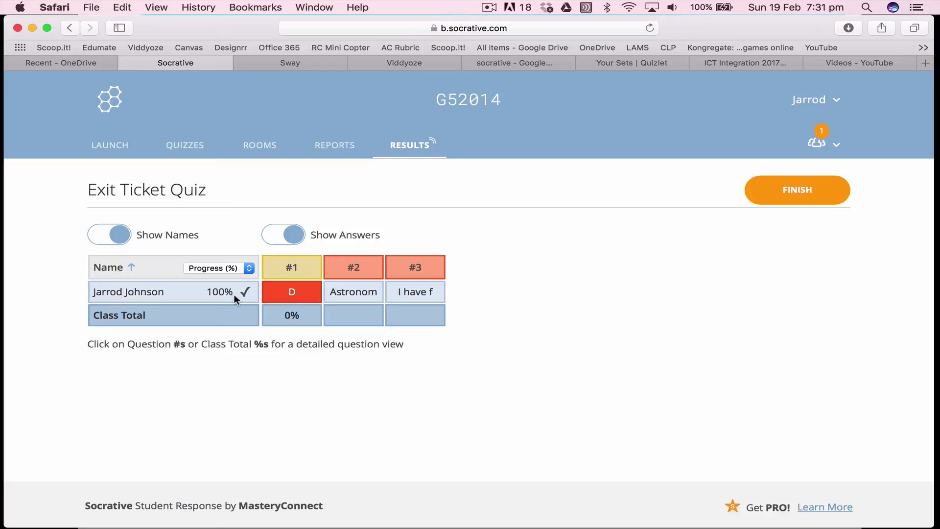
Finish the exit ticket and download its Whole Class Excel report
click(775, 189)
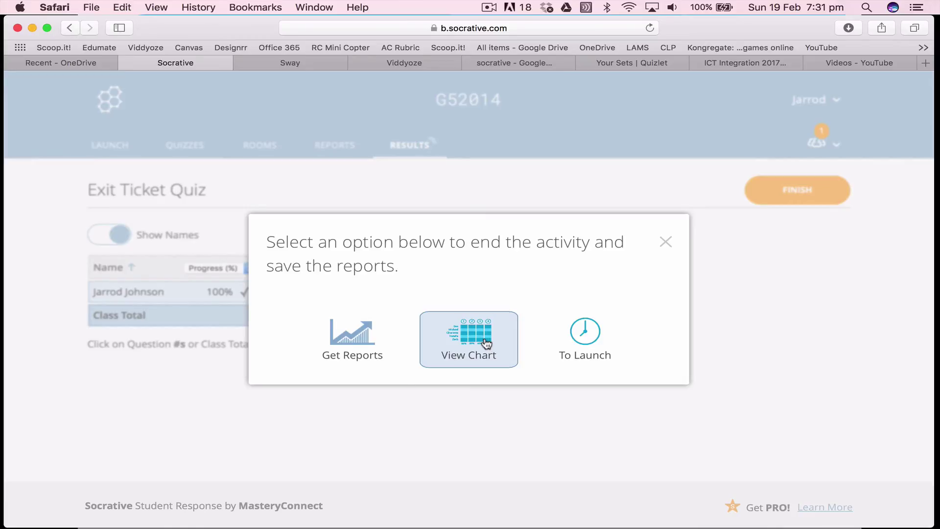
click(360, 342)
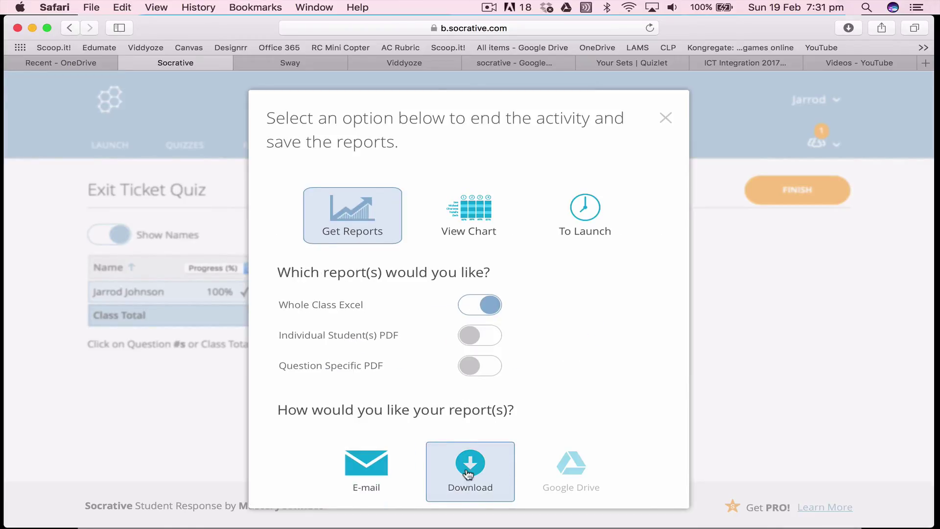
click(495, 443)
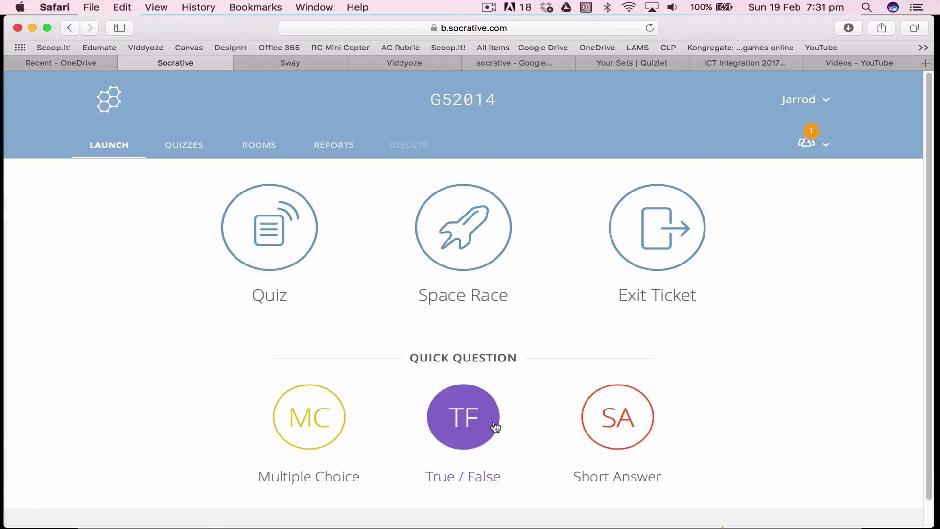
Open Class_02_19_2017_19_30_QZ_exitticketquiz.xlsx from Safari's downloads list
click(850, 28)
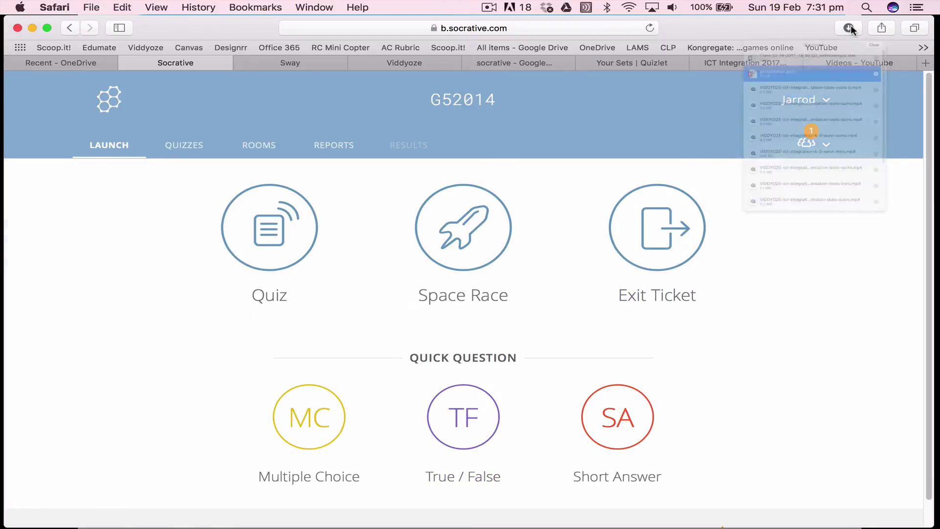
click(725, 96)
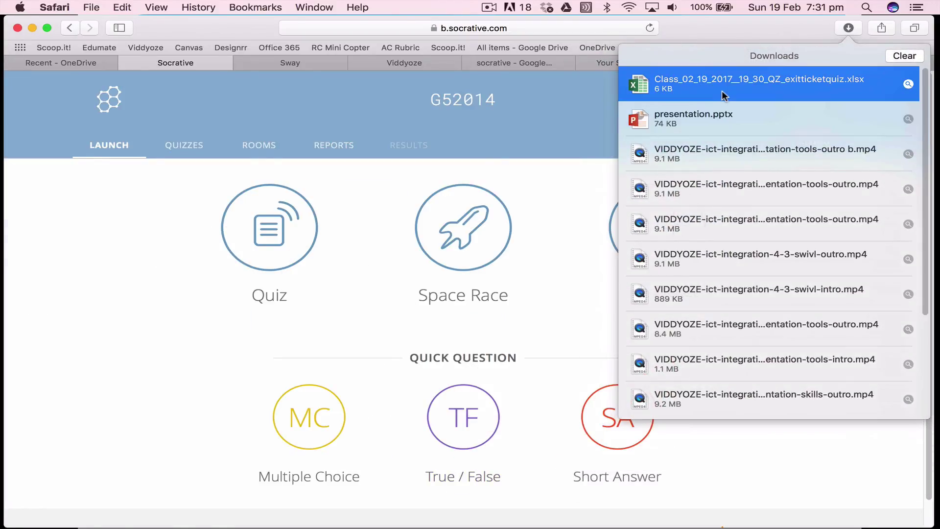
double_click(715, 115)
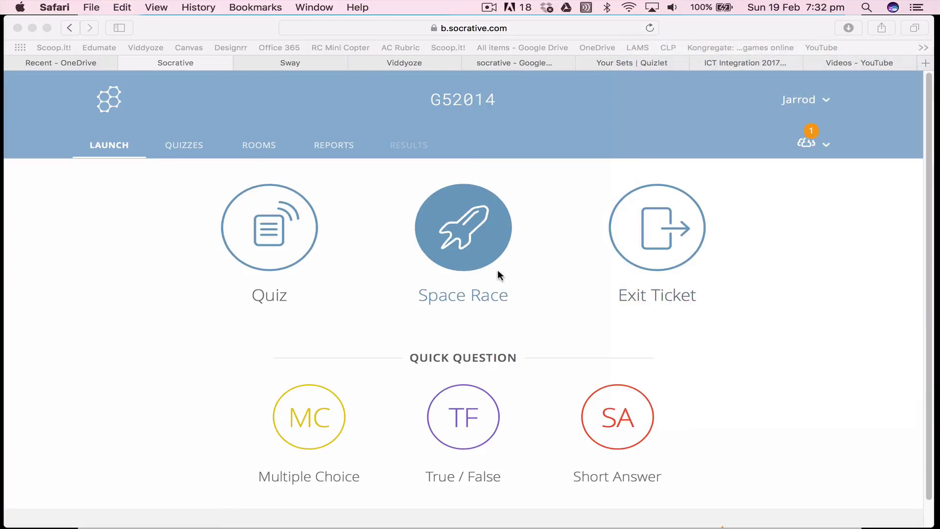
click(848, 28)
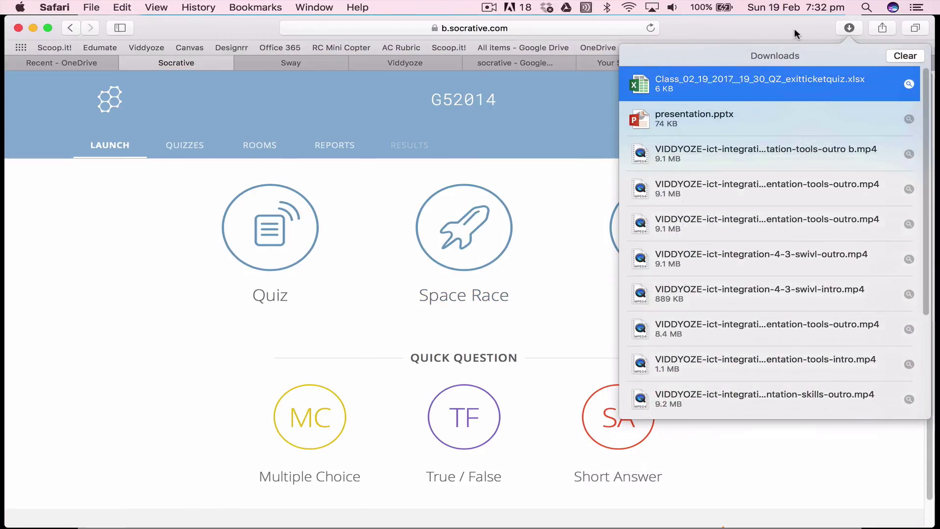
Open the exit ticket report in Excel in an enlarged window
double_click(737, 85)
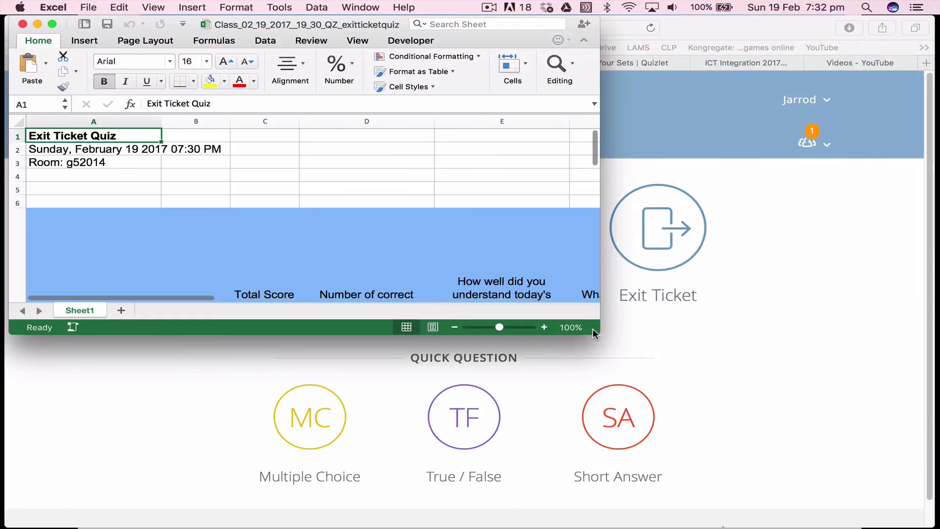
drag(598, 333, 911, 508)
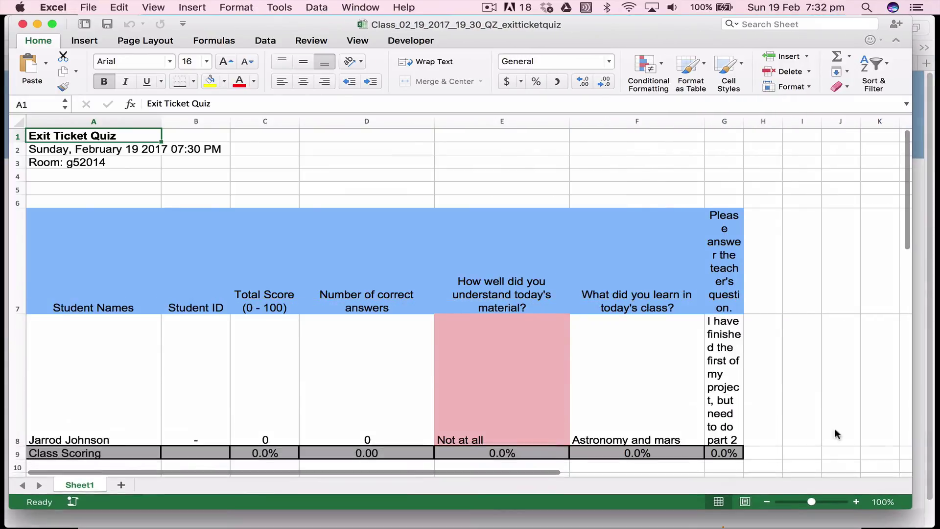
scroll(793, 356, down, 2)
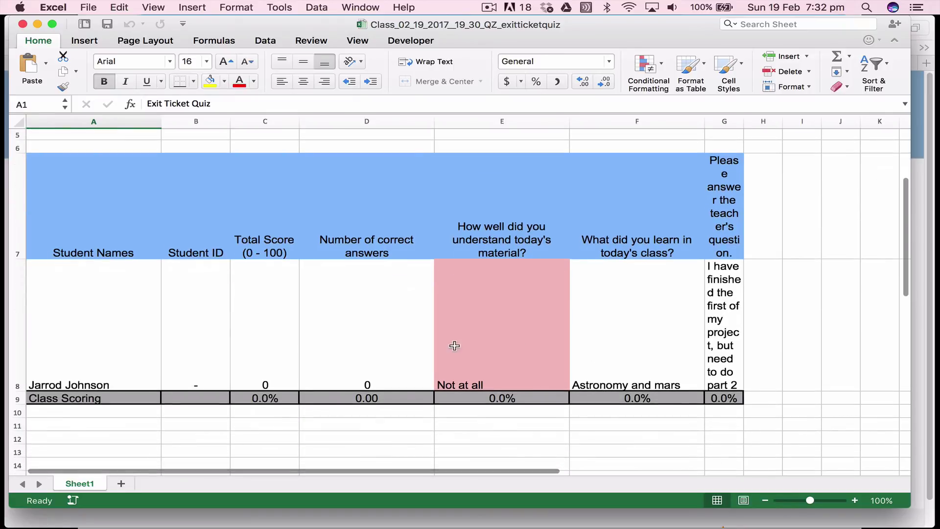
Inspect the student's three answers in cells E8, F8 and G8
click(509, 339)
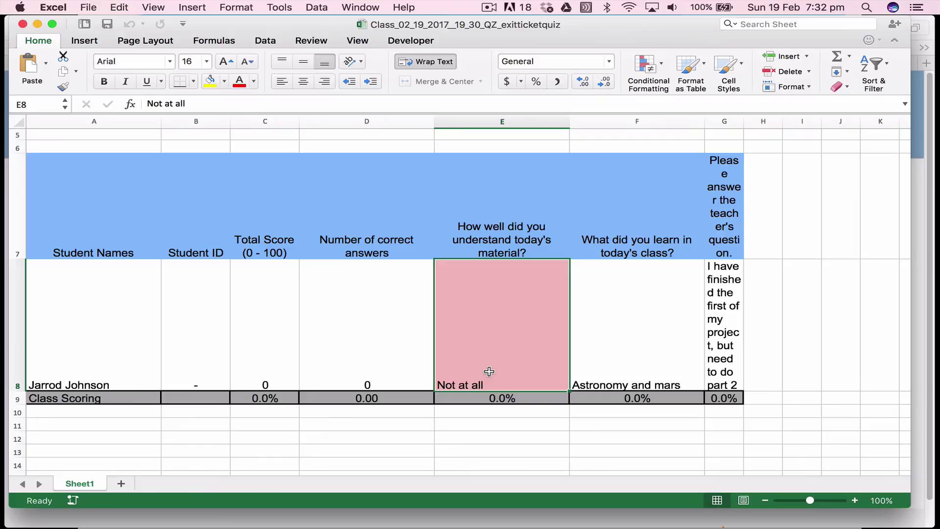
click(656, 383)
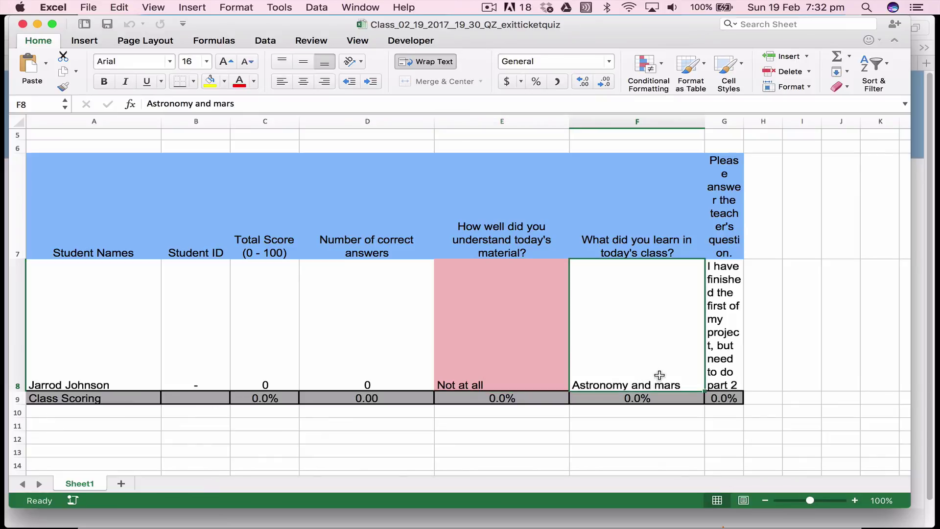
click(721, 356)
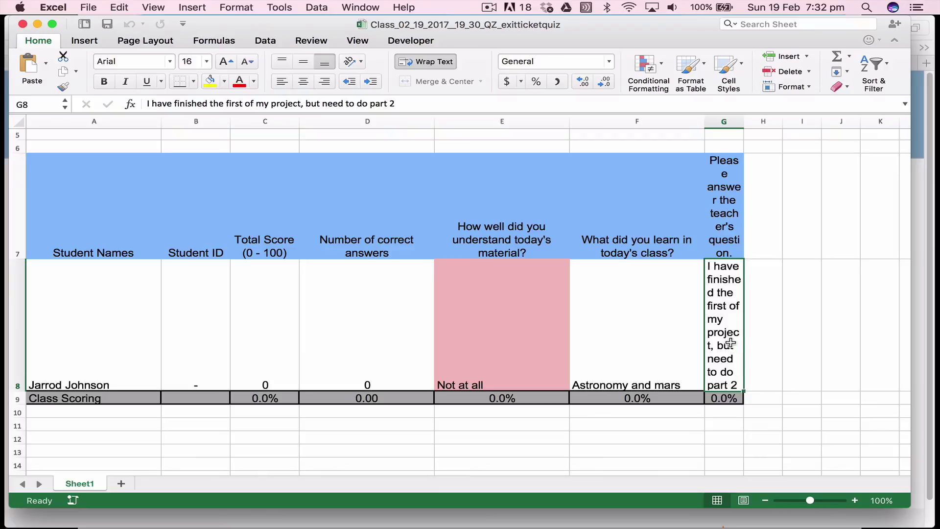